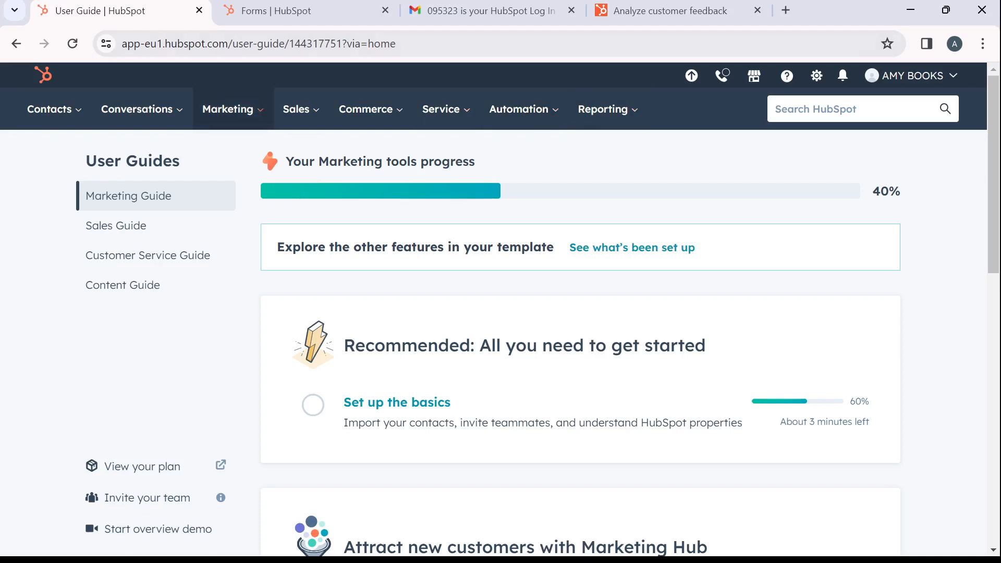
Start a new landing page under Marketing and create it with the page name AMY BOOKS.
click(227, 109)
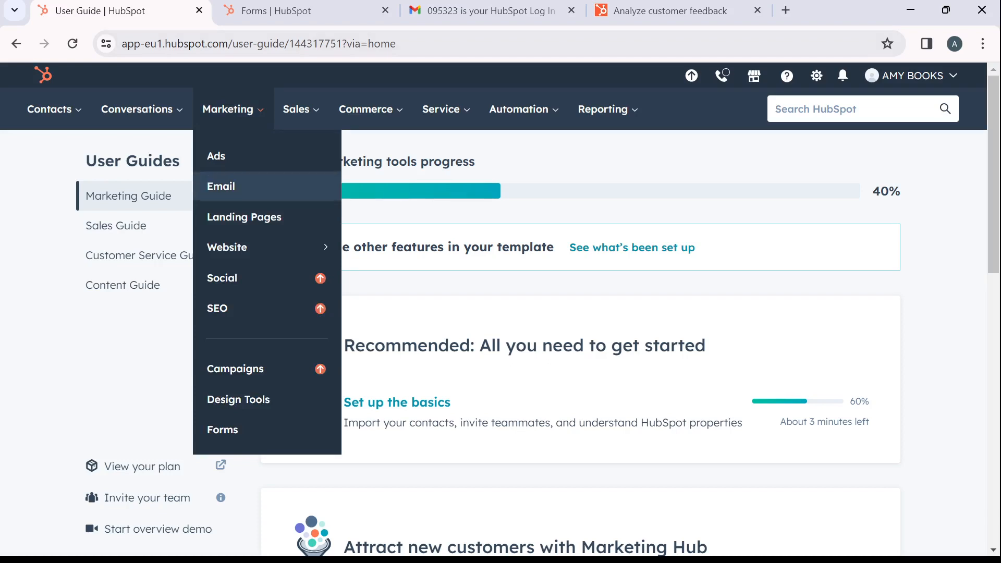
click(243, 217)
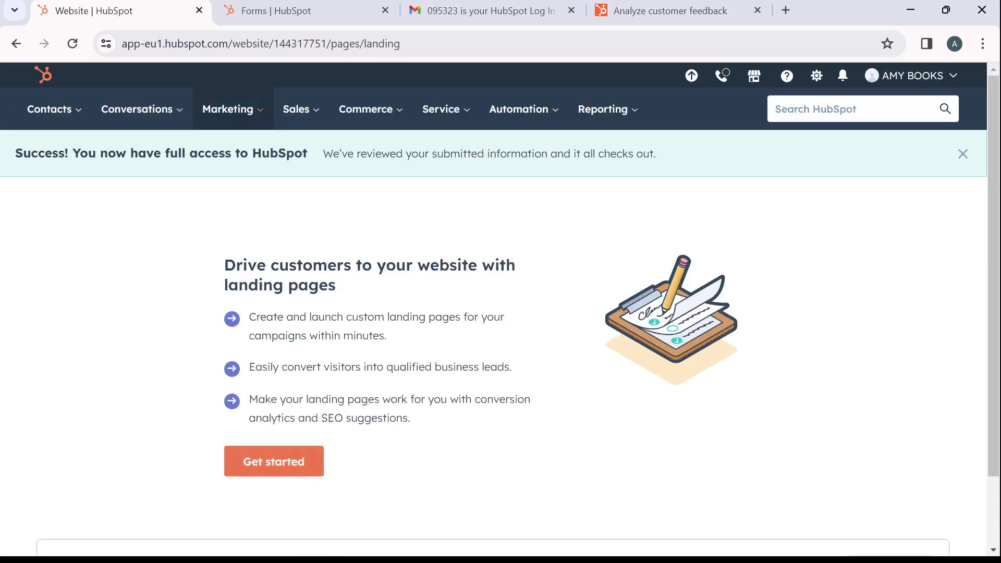
click(274, 461)
click(499, 294)
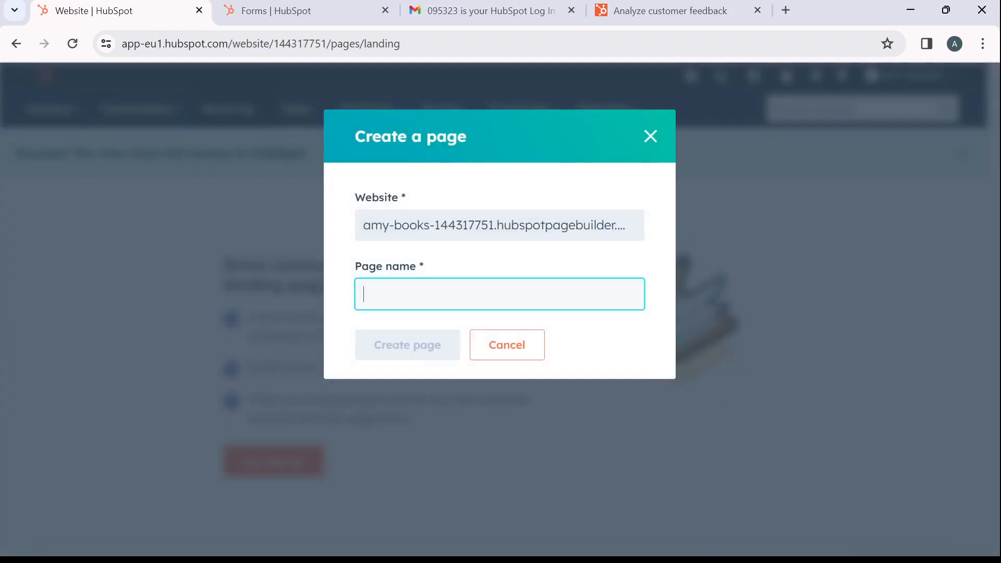
text(p)
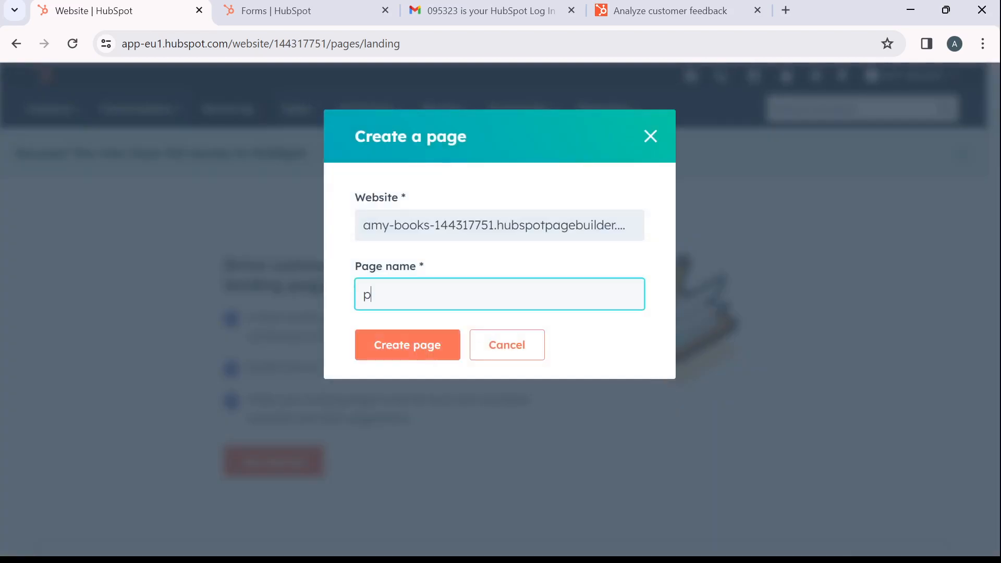
key(BackSpace)
text(AMY BOOKS)
key(Return)
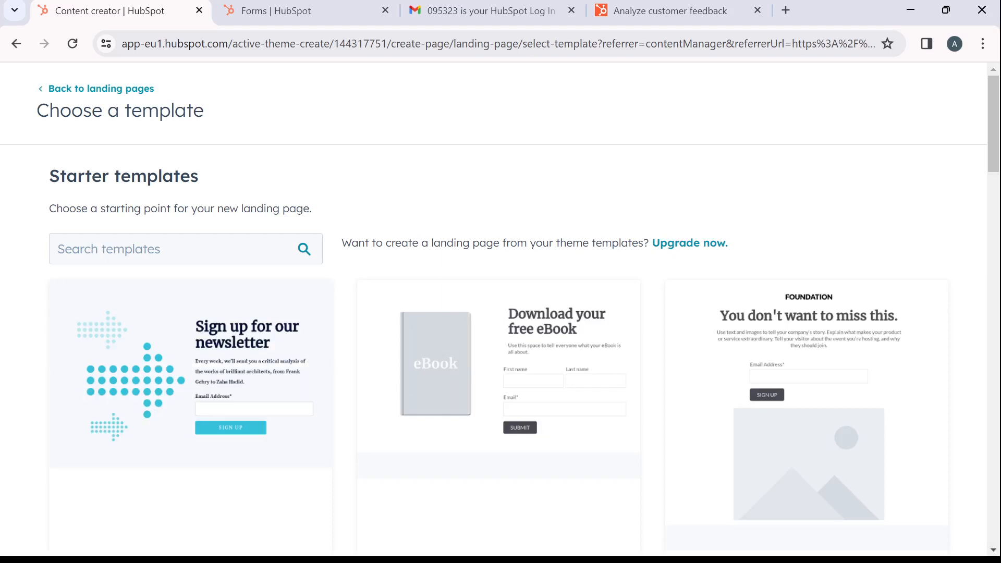
Choose the Architecture - Newsletter starter template for the landing page.
scroll(500, 312, down, 3)
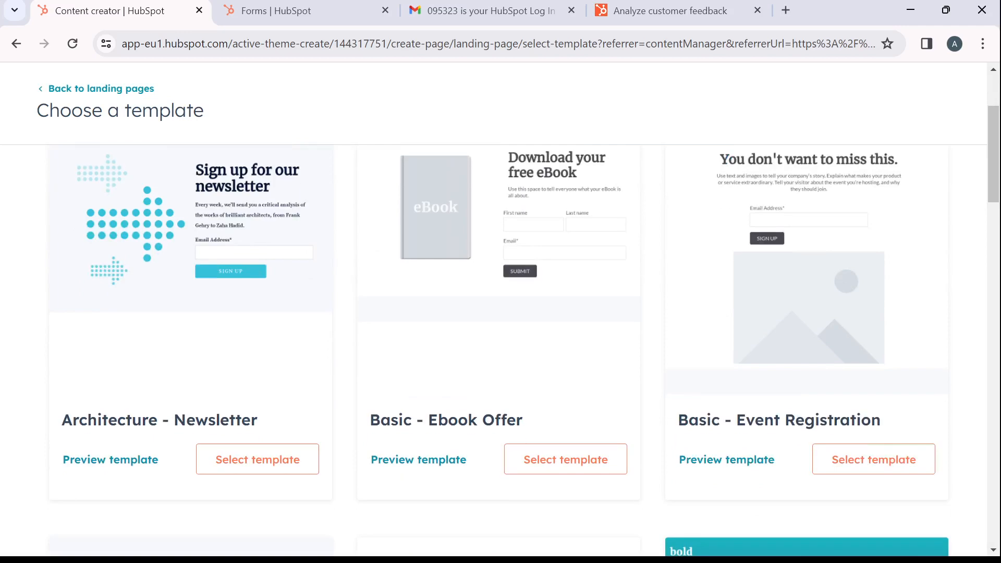
scroll(501, 313, up, 3)
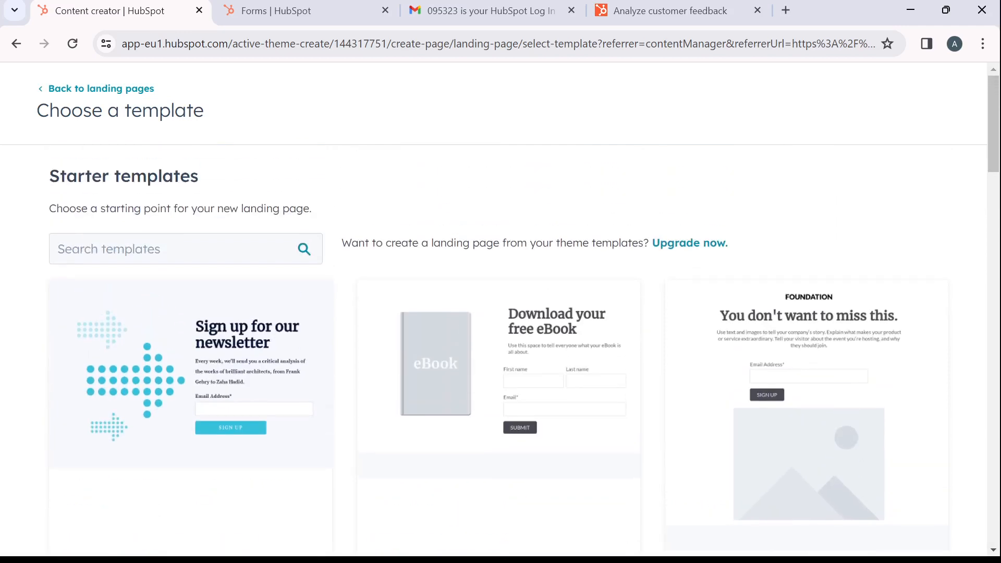
scroll(500, 349, down, 10)
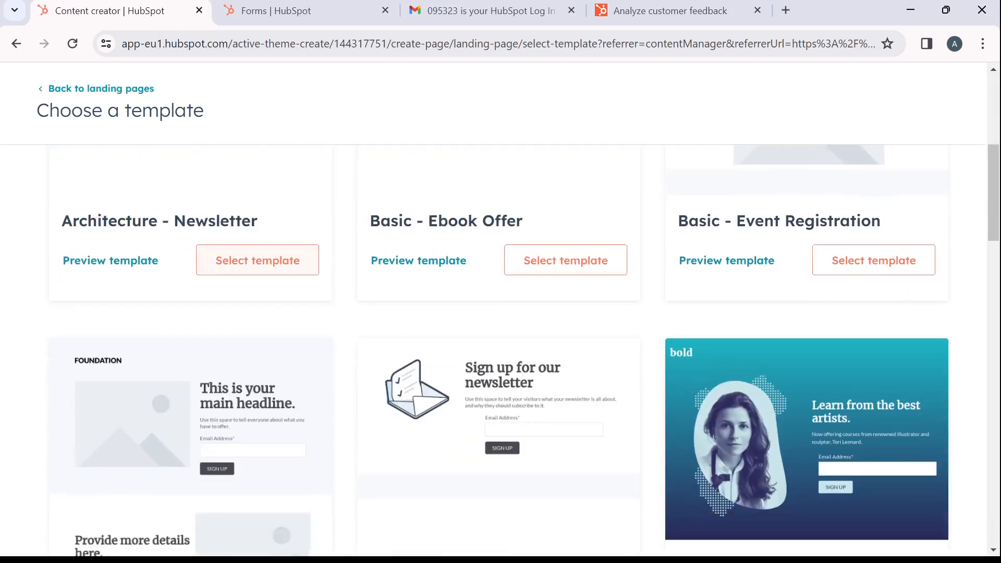
scroll(500, 349, up, 5)
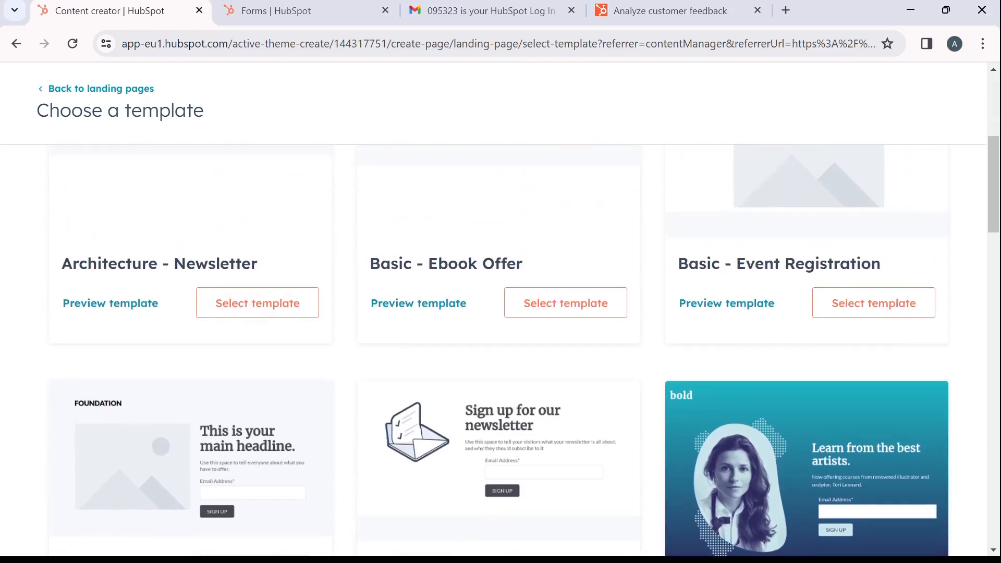
scroll(501, 350, up, 5)
scroll(501, 349, down, 2)
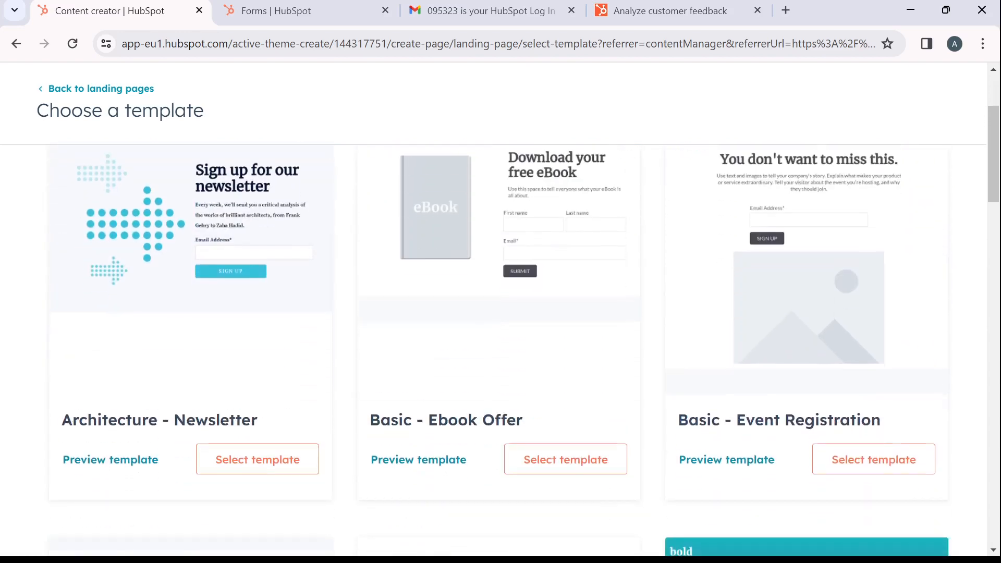
scroll(111, 381, down, 3)
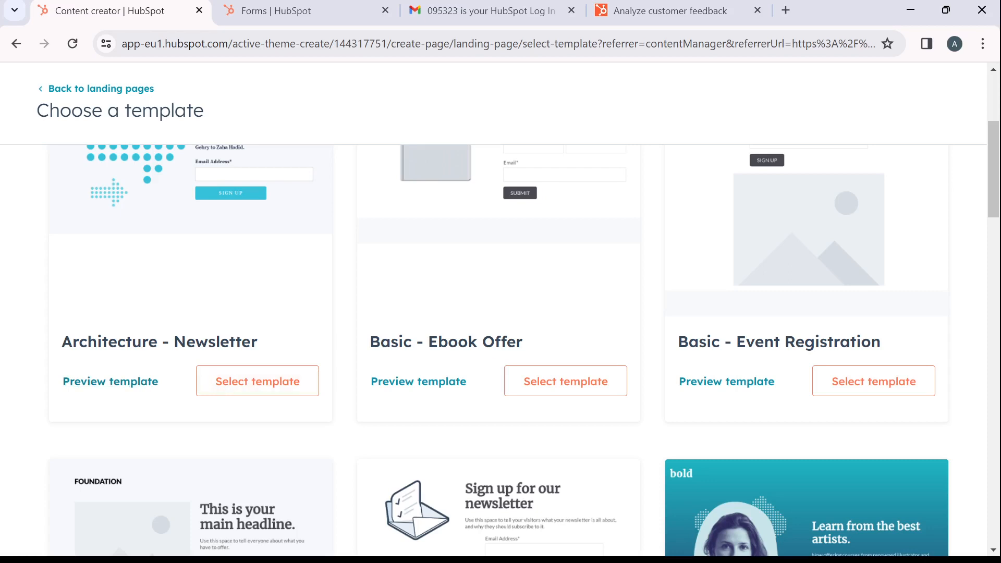
click(257, 381)
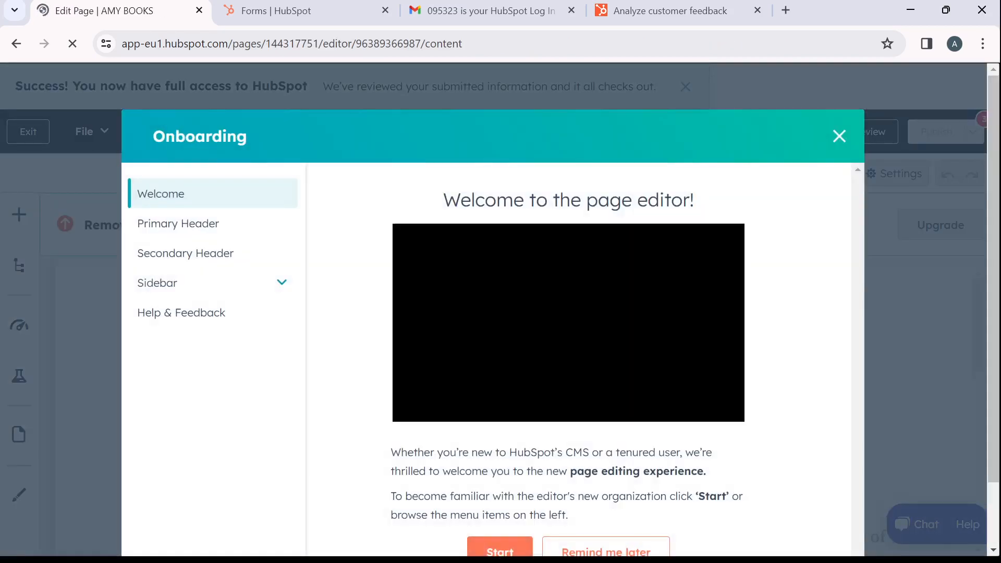
Dismiss the page editor's onboarding introduction.
scroll(493, 333, down, 2)
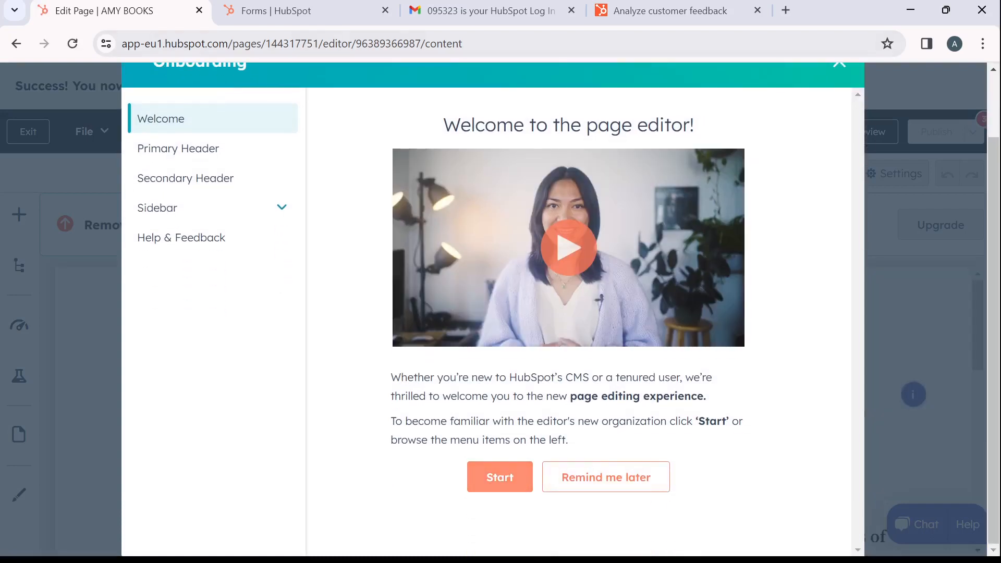
scroll(493, 333, up, 2)
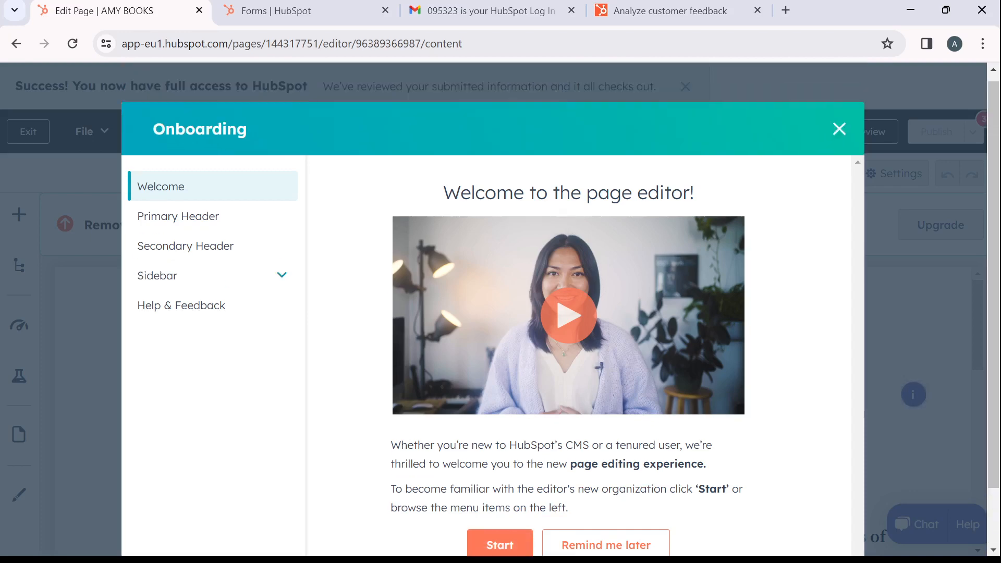
click(839, 136)
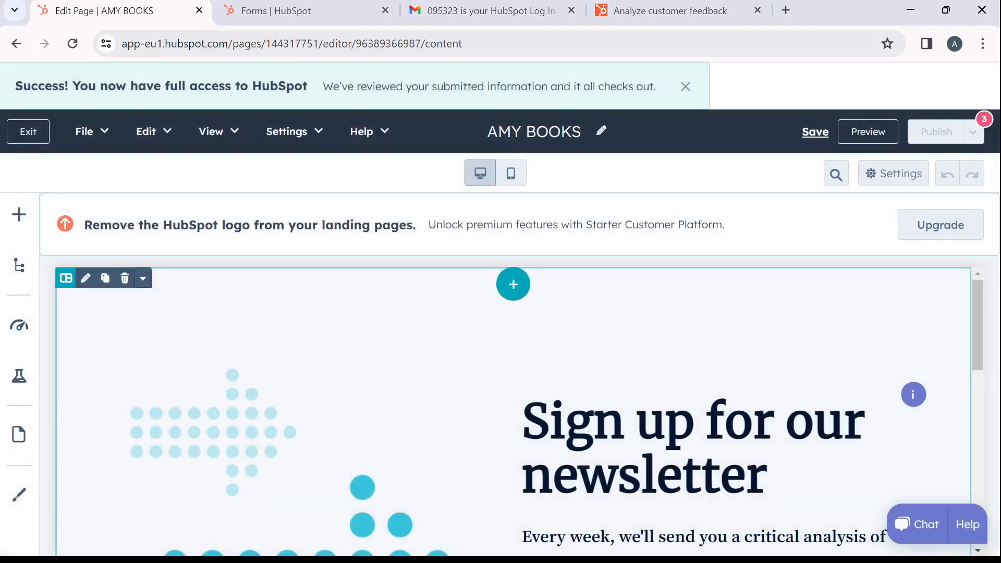
Examine the newsletter page's layout from the heading down to the social icons, along with the requirements for publishing.
scroll(717, 412, down, 1)
scroll(513, 411, down, 3)
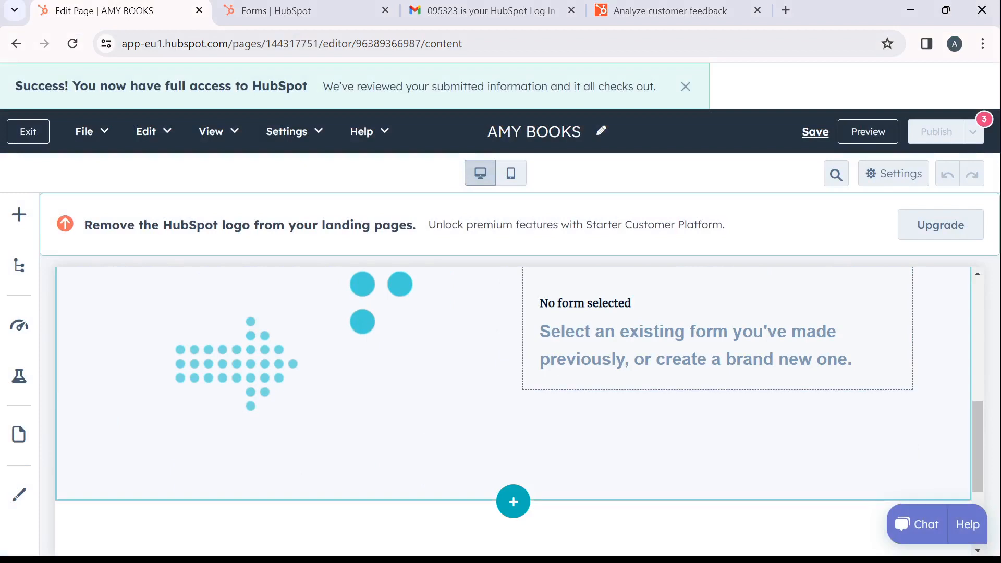
scroll(513, 412, down, 5)
scroll(514, 412, up, 7)
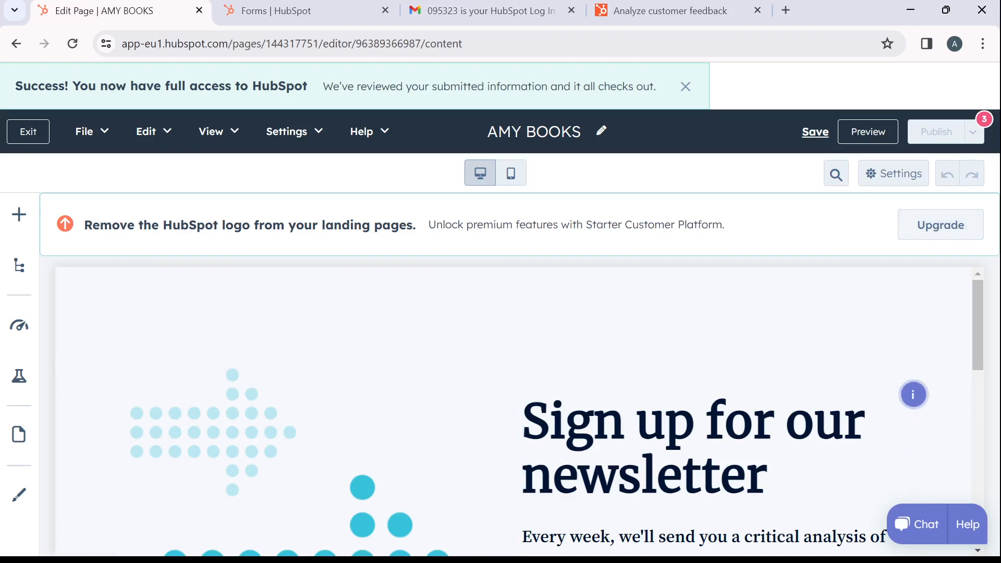
scroll(513, 412, down, 2)
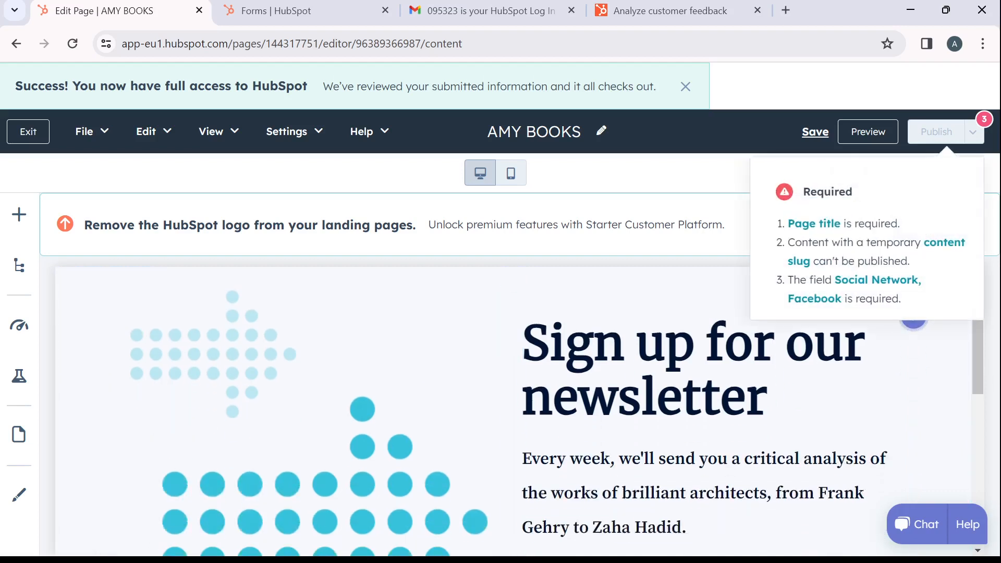
scroll(313, 417, up, 2)
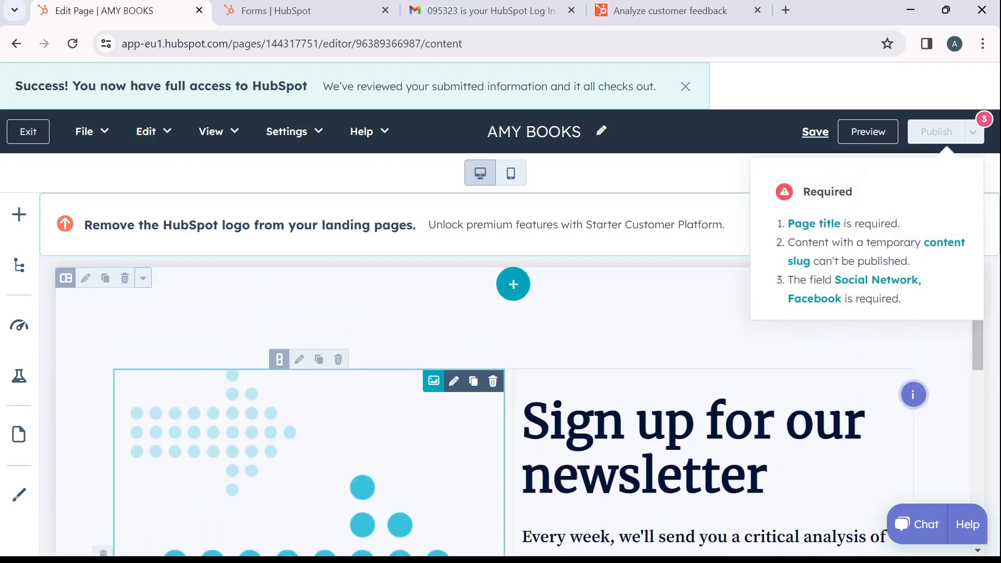
scroll(677, 416, down, 4)
scroll(513, 412, down, 3)
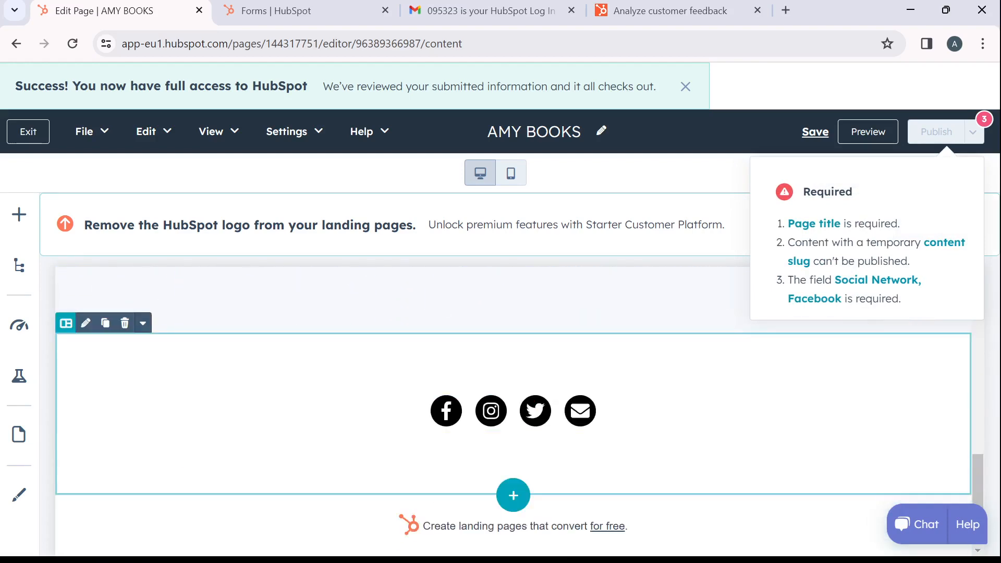
scroll(513, 412, up, 6)
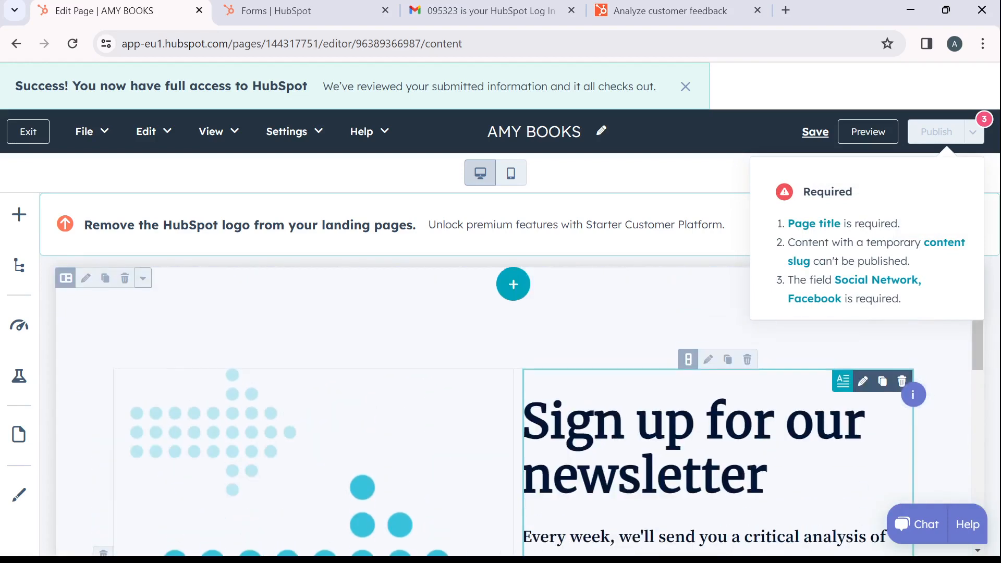
Open the newsletter heading's rich text module, inspect its content in the expanded view and return to the page.
click(695, 422)
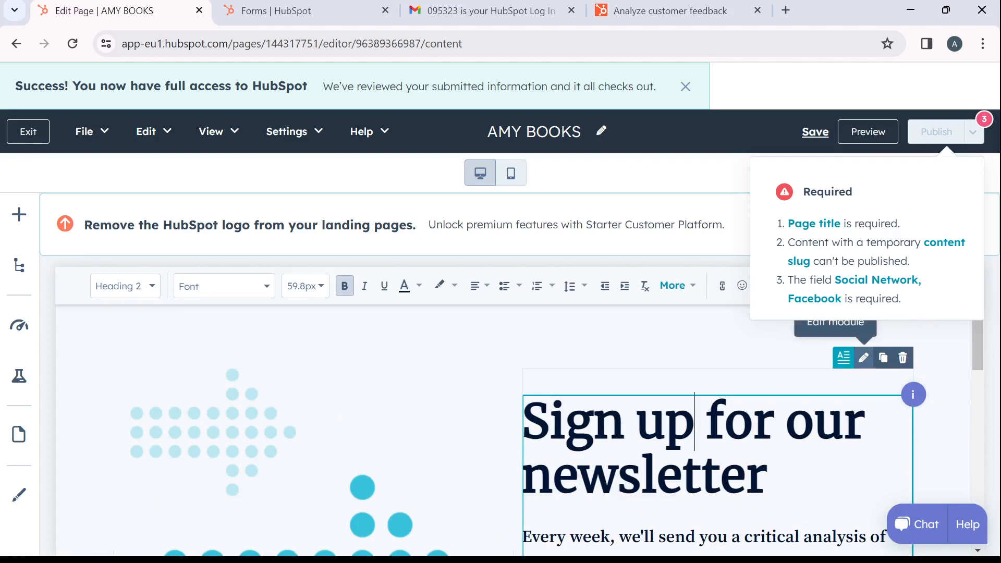
click(862, 357)
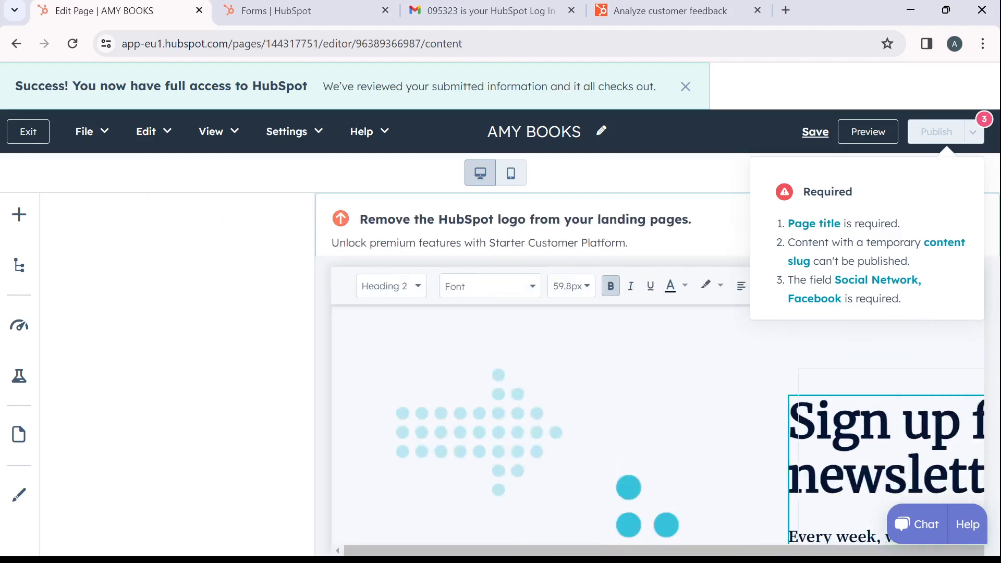
scroll(678, 422, down, 2)
scroll(677, 422, up, 2)
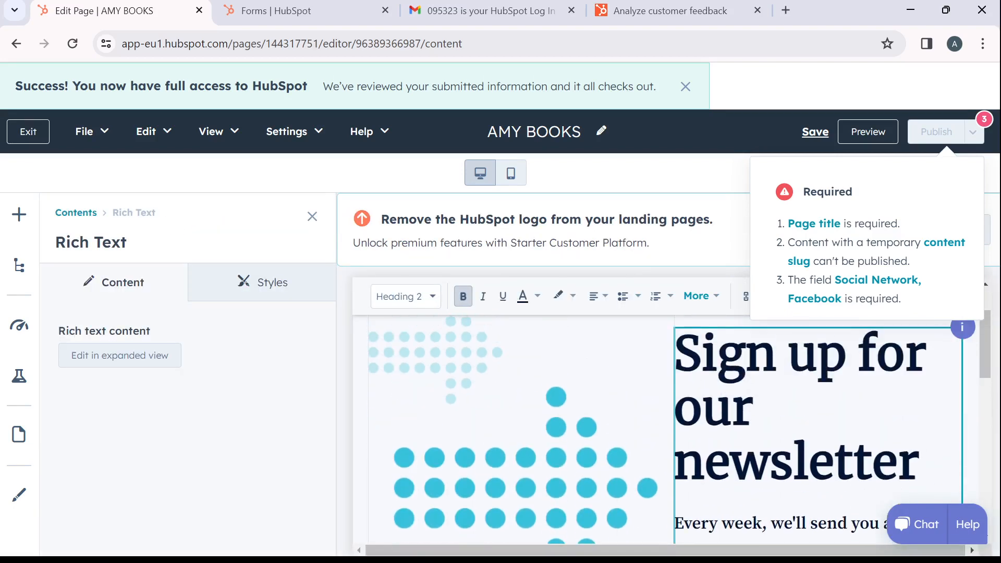
scroll(677, 422, down, 2)
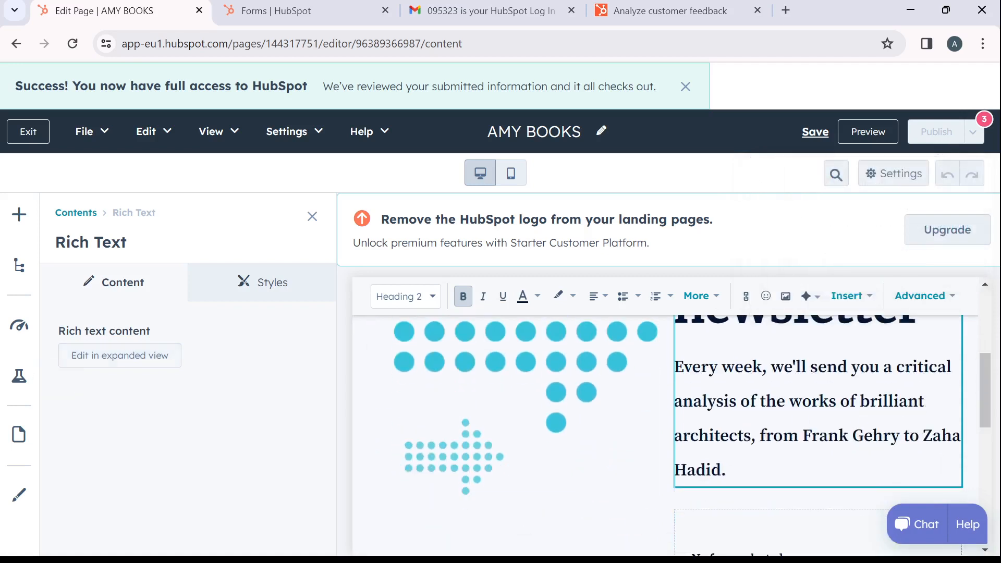
click(120, 355)
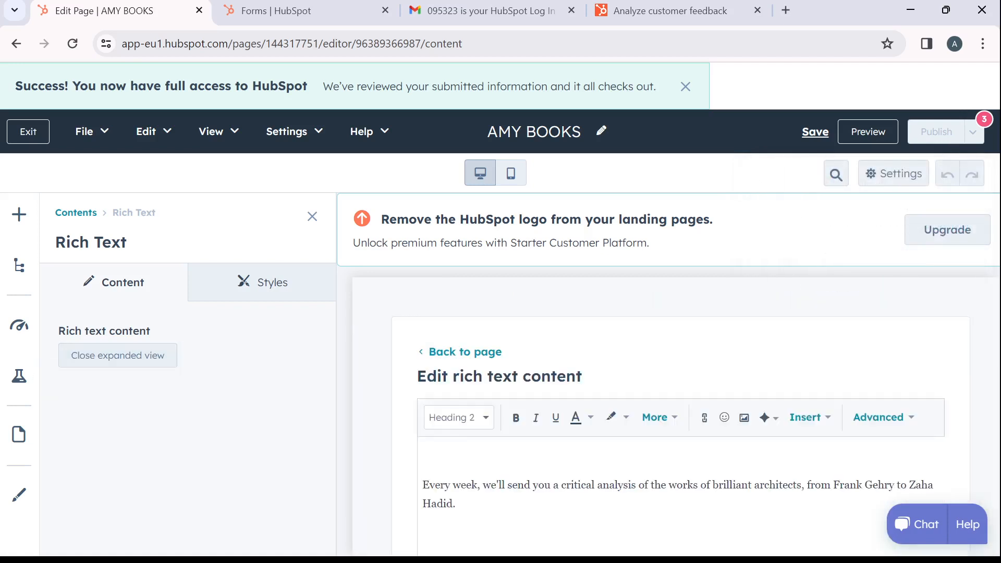
click(120, 355)
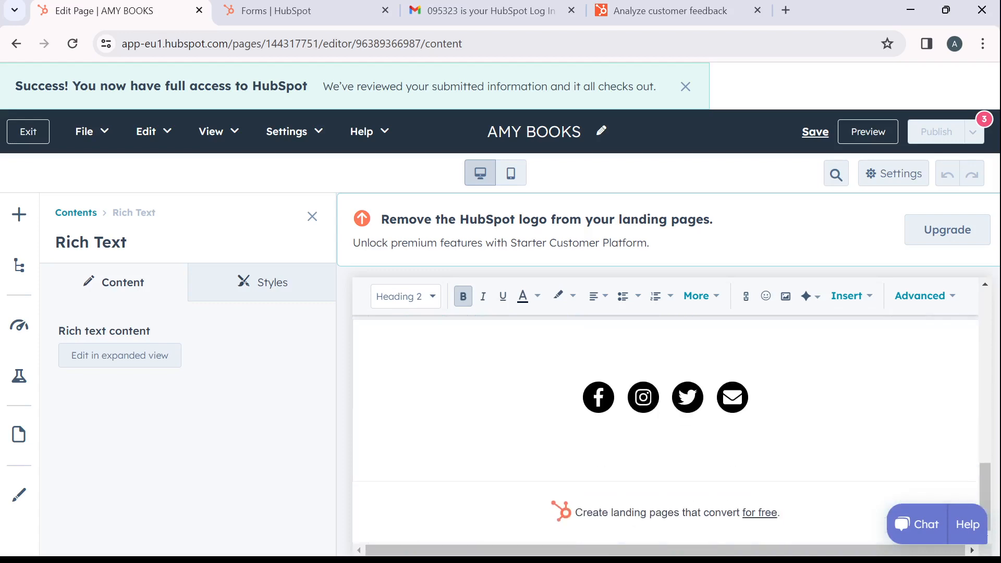
Assign the first listed New contact us form dated March 14, 2024 to the page's empty form module.
scroll(813, 396, down, 2)
click(813, 396)
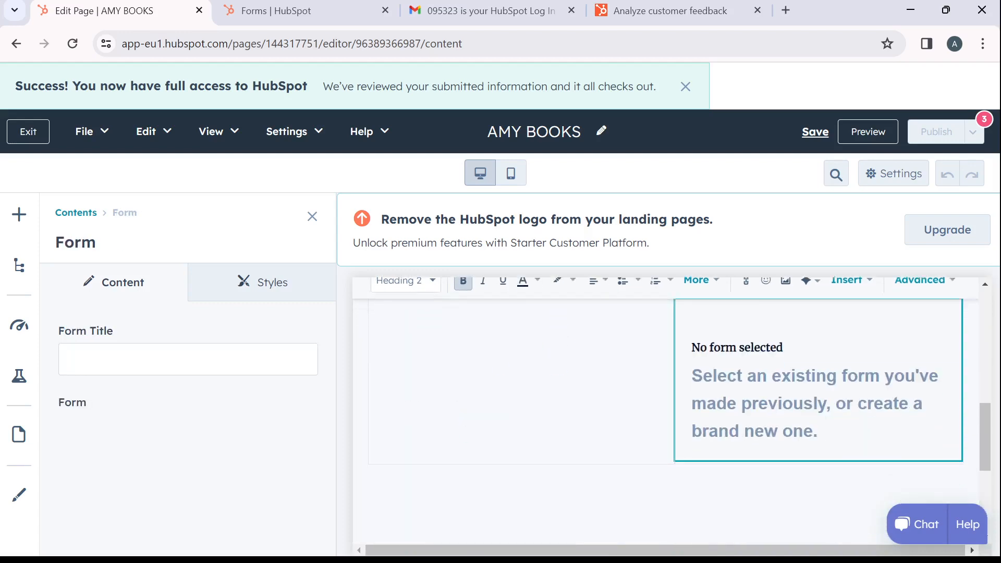
scroll(813, 396, up, 3)
scroll(813, 396, down, 2)
scroll(818, 339, down, 2)
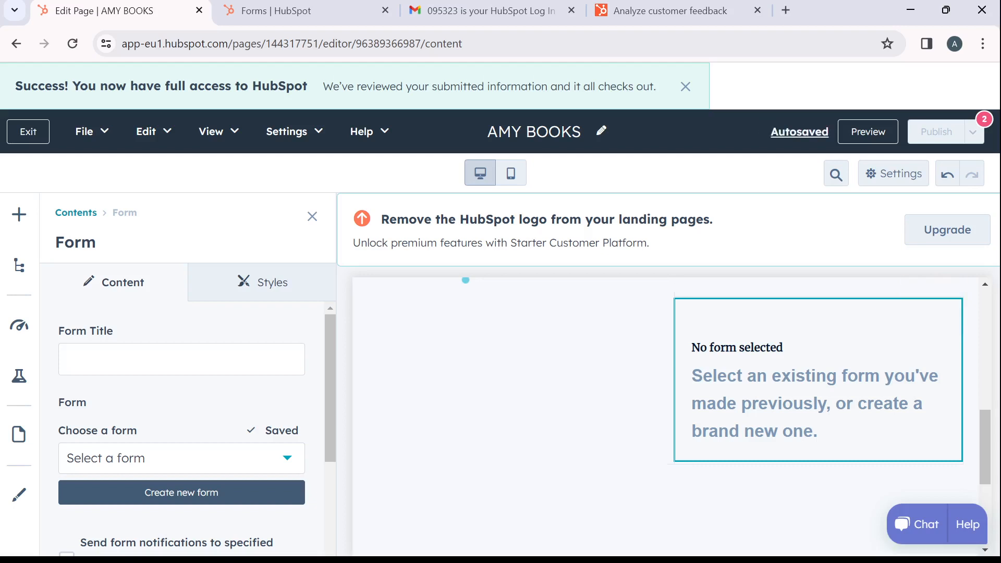
scroll(188, 427, down, 5)
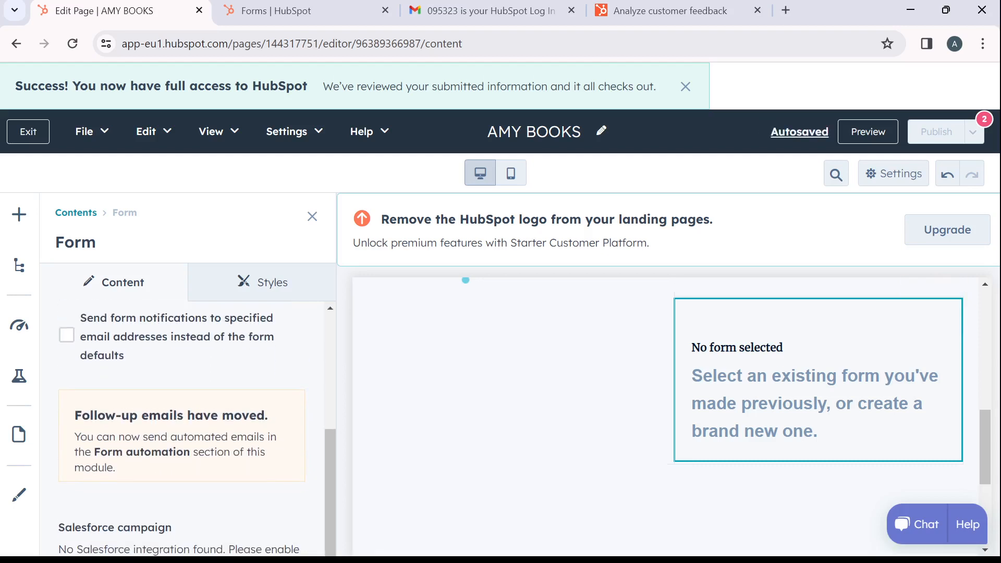
scroll(187, 428, up, 5)
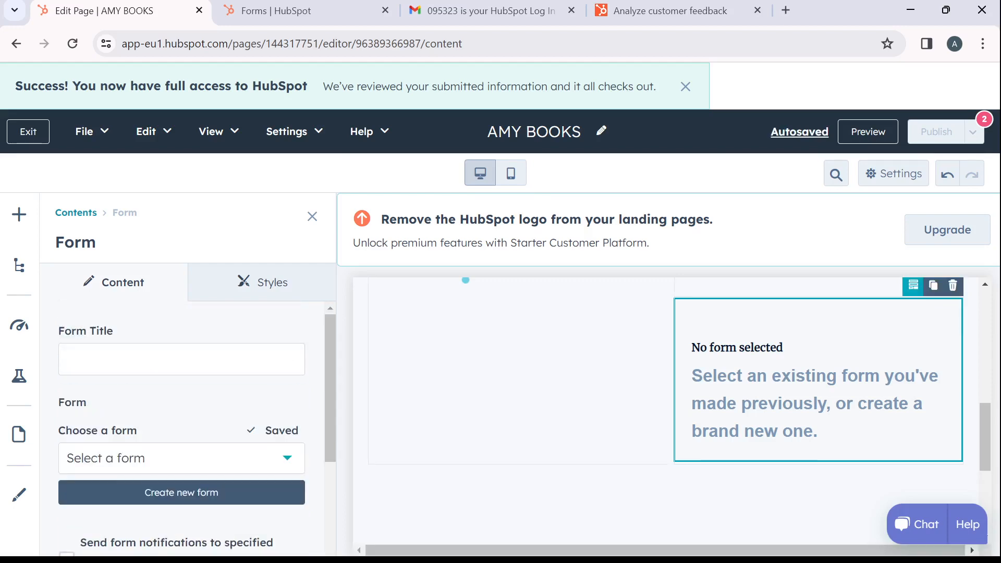
scroll(818, 391, up, 3)
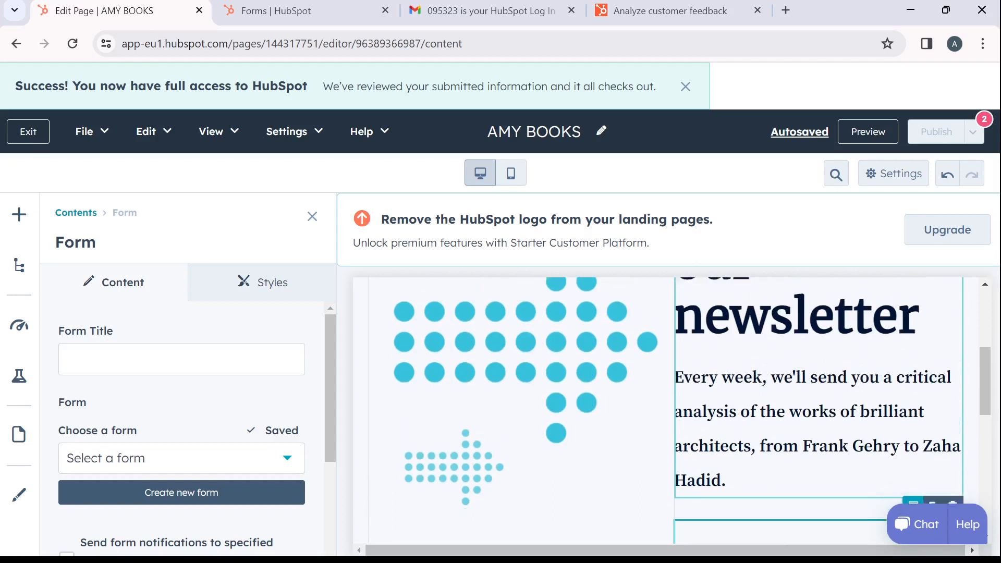
scroll(819, 391, down, 4)
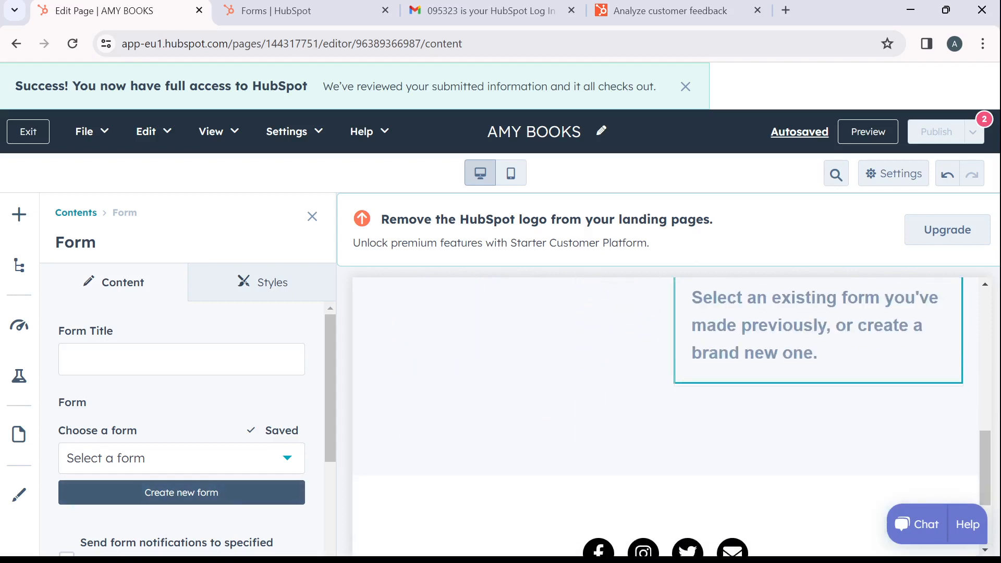
click(182, 458)
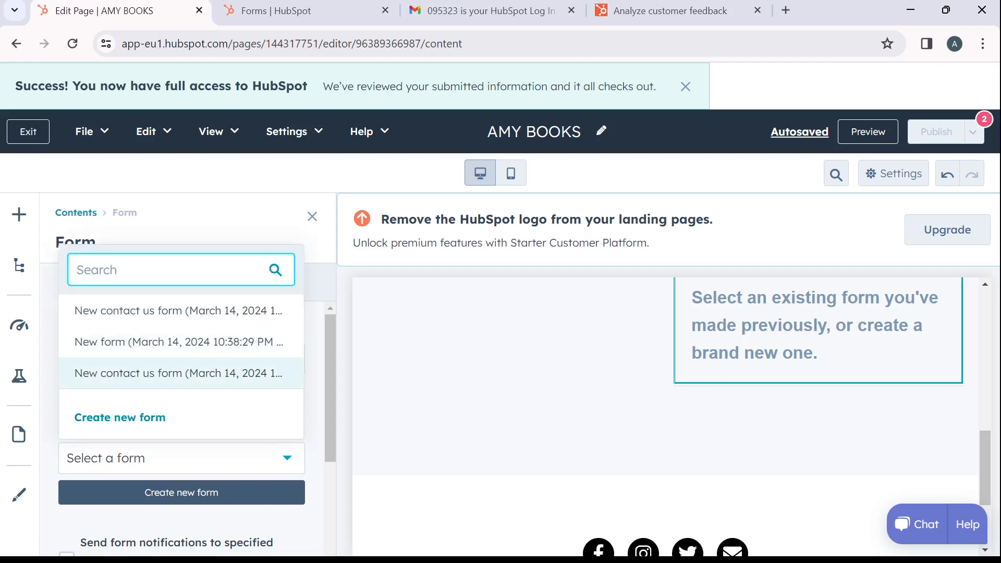
click(179, 310)
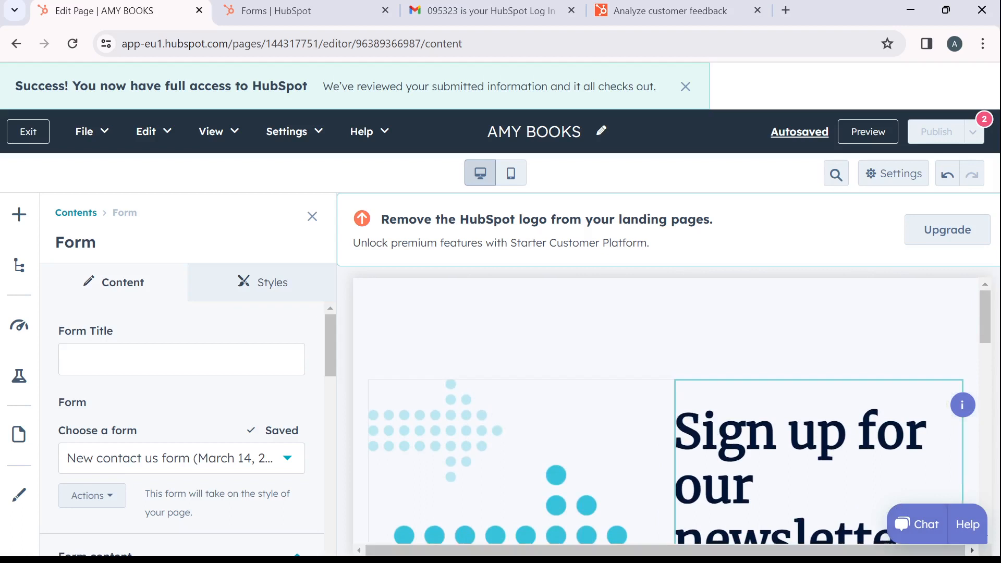
Open the missing page title requirement, enter AMY FOR YOU as the page title and close the page settings.
click(857, 431)
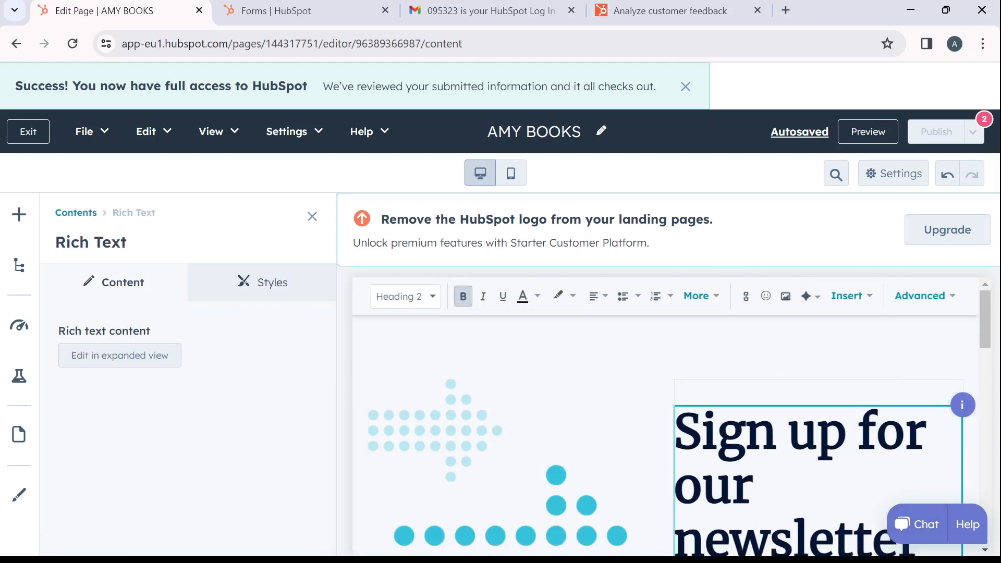
mouse_move(945, 132)
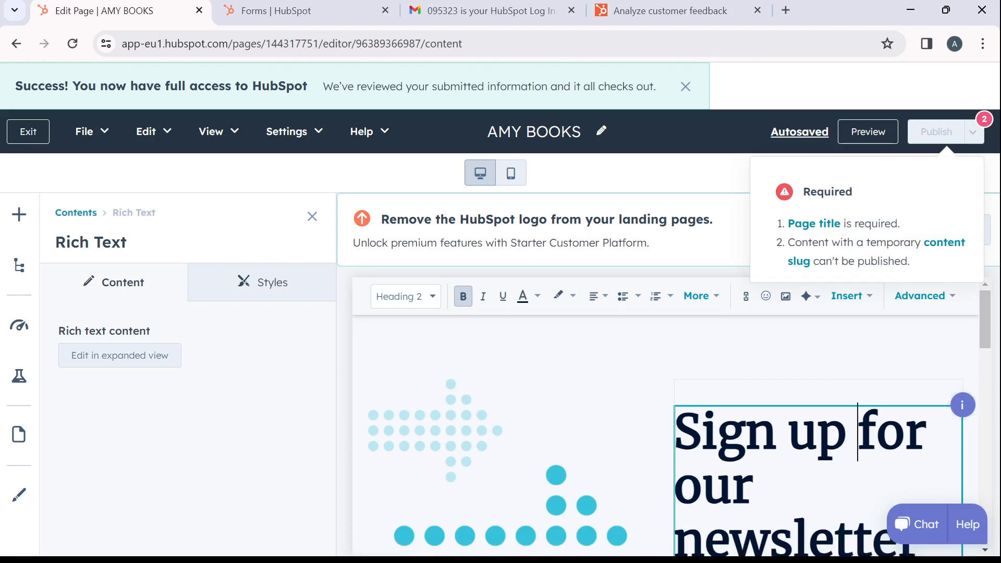
click(813, 224)
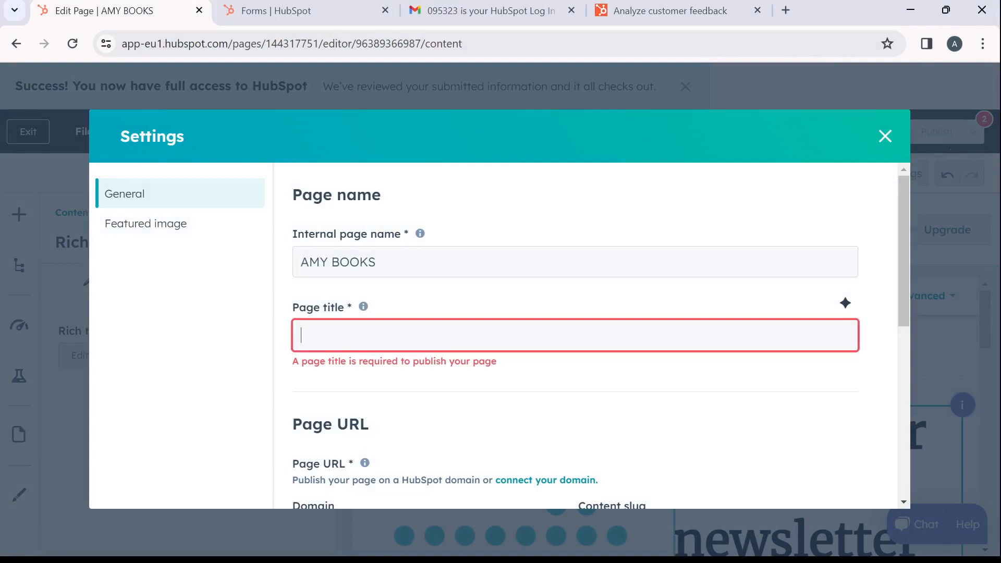
text(aMY)
key(BackSpace)
key(BackSpace)
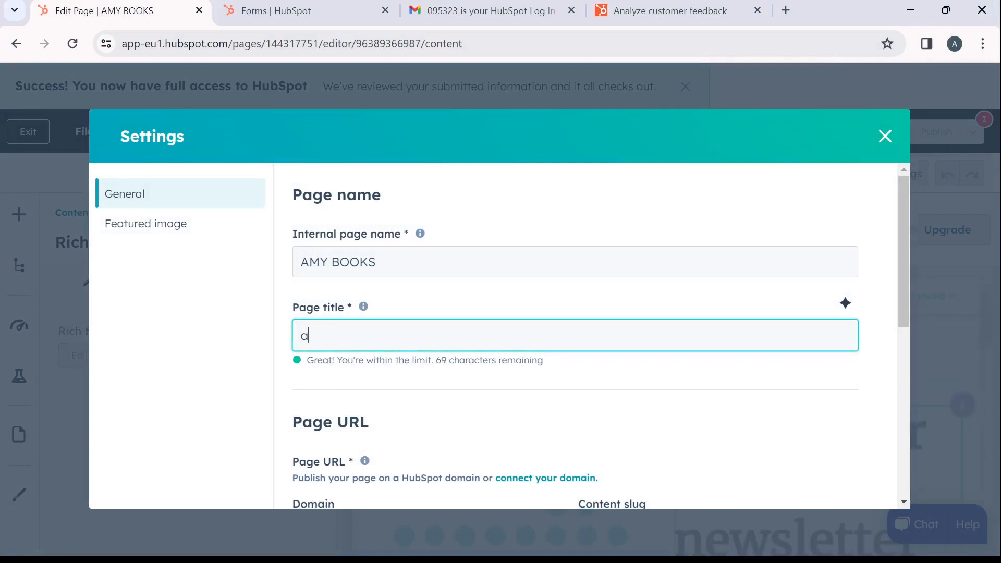
key(BackSpace)
text(AMY FOR )
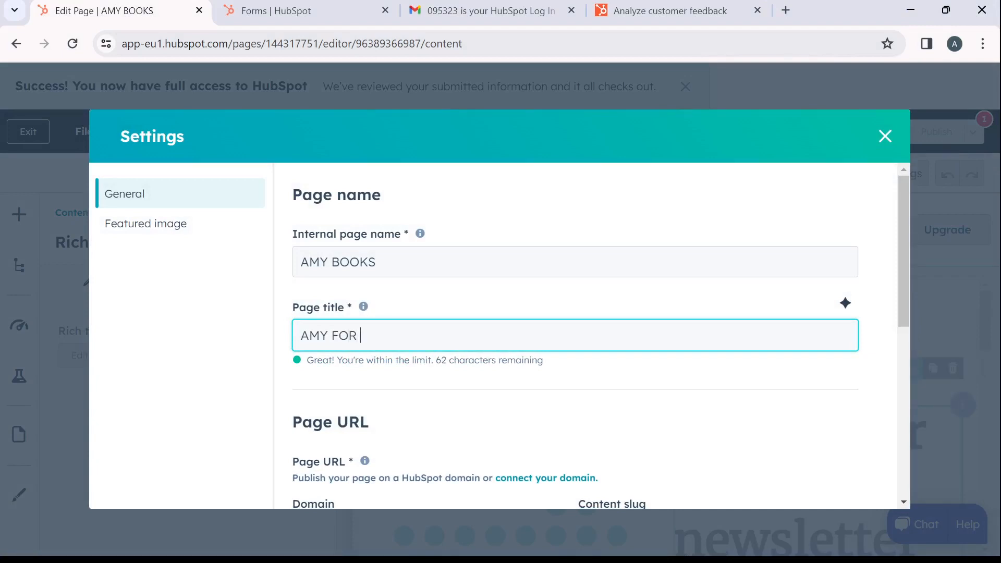
text(YOU)
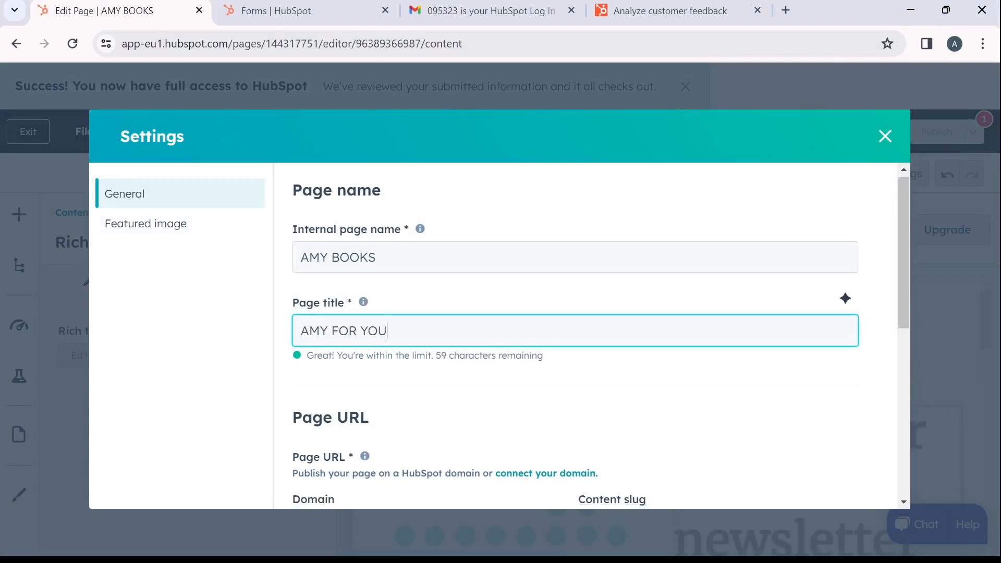
scroll(573, 333, down, 7)
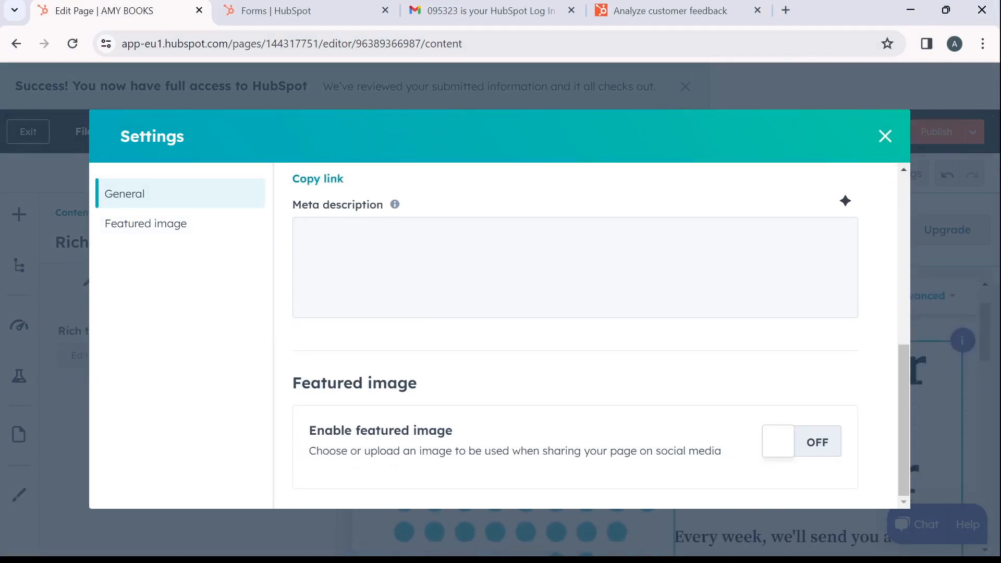
scroll(574, 333, up, 7)
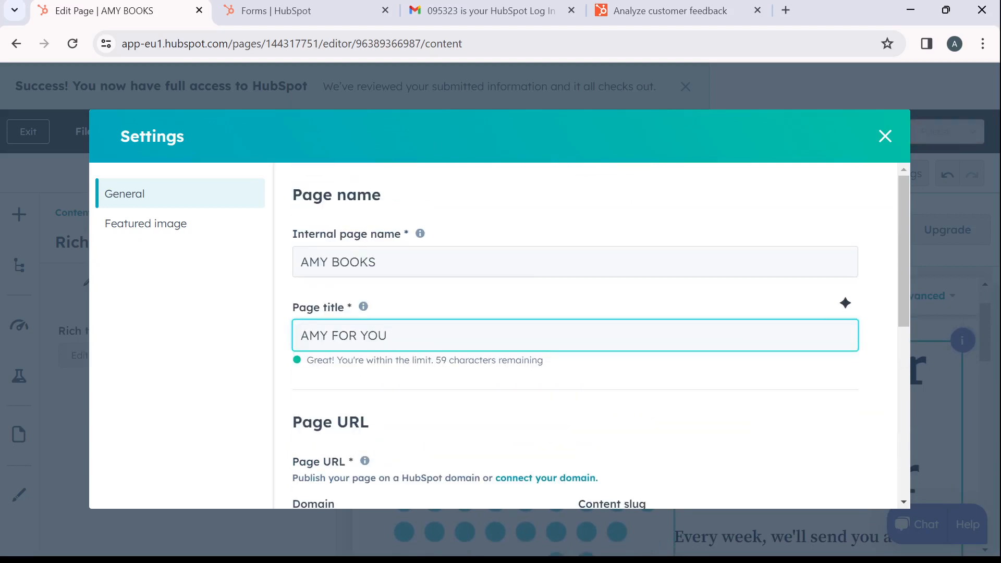
scroll(573, 334, down, 7)
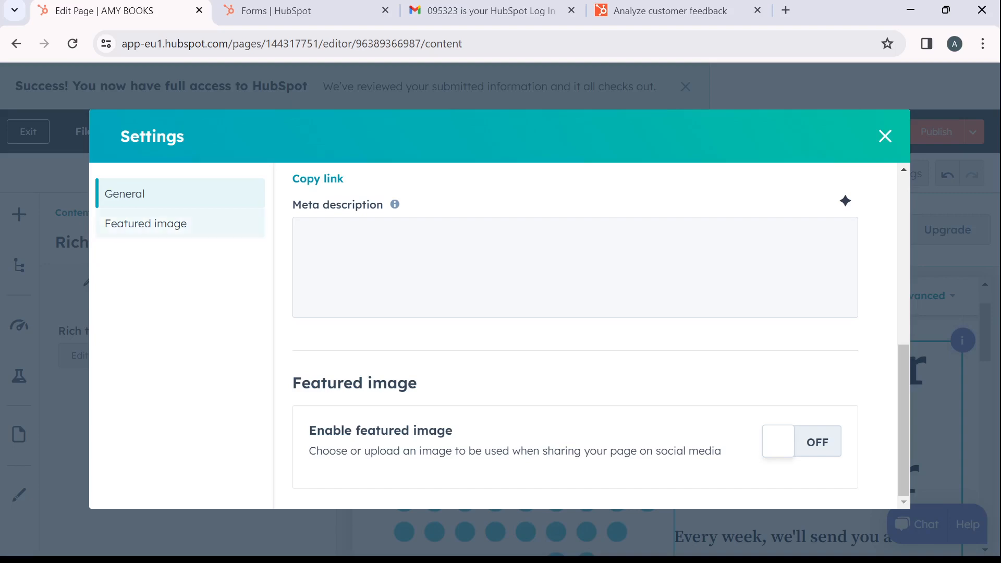
scroll(601, 331, up, 7)
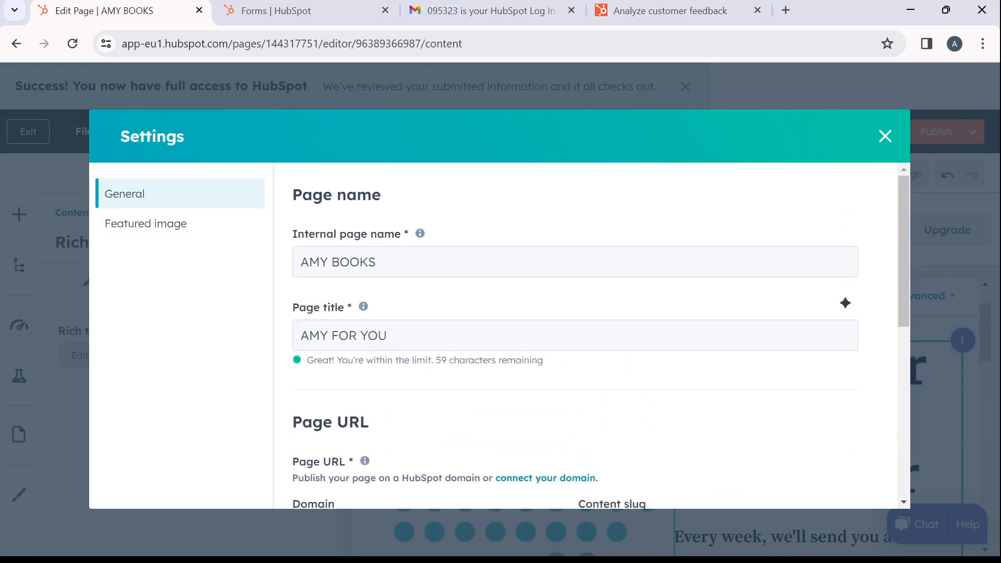
click(884, 136)
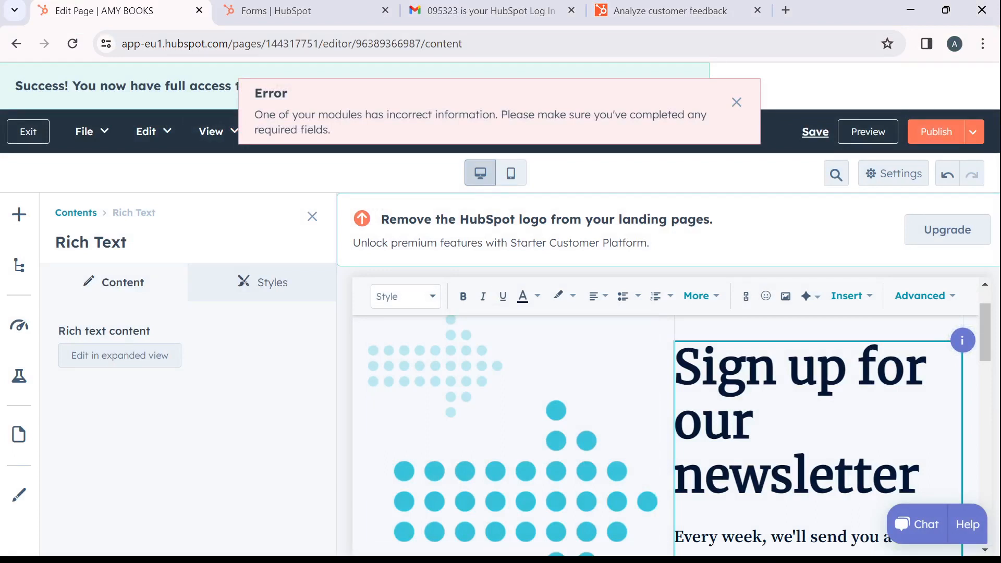
Review the optimization recommendations, the page layout down to the form's Submit button, and the publishing options.
click(19, 325)
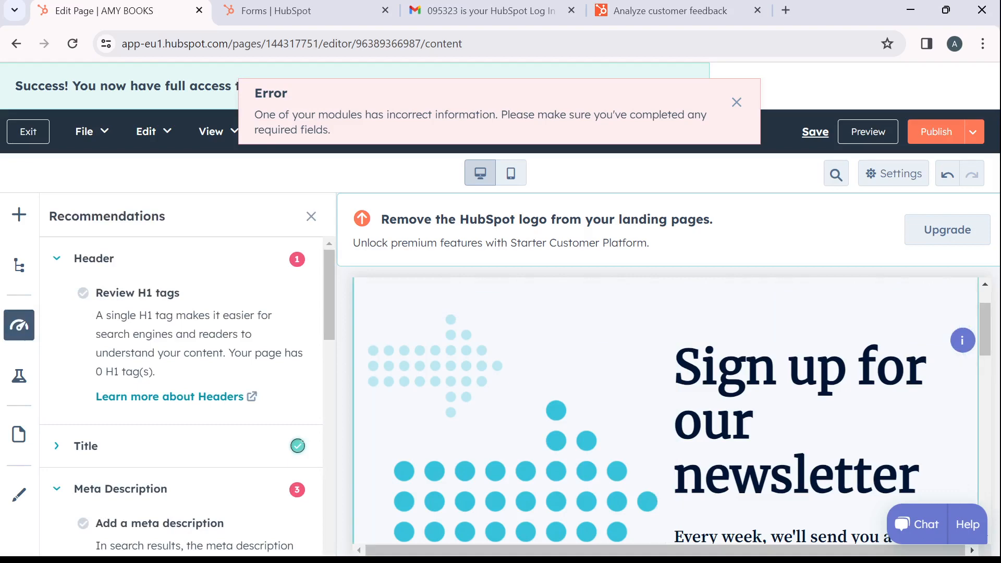
click(803, 316)
scroll(803, 316, down, 10)
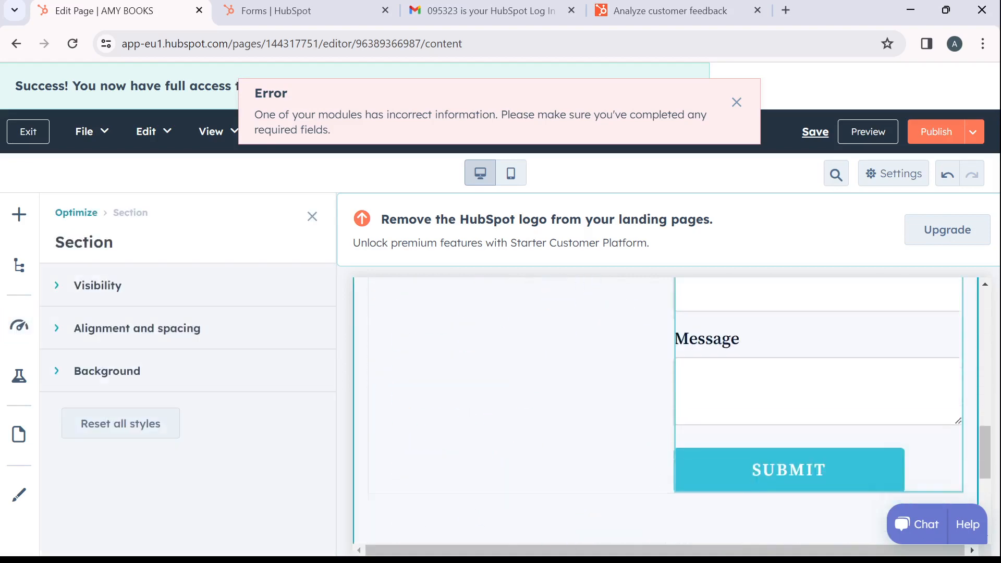
scroll(665, 410, up, 10)
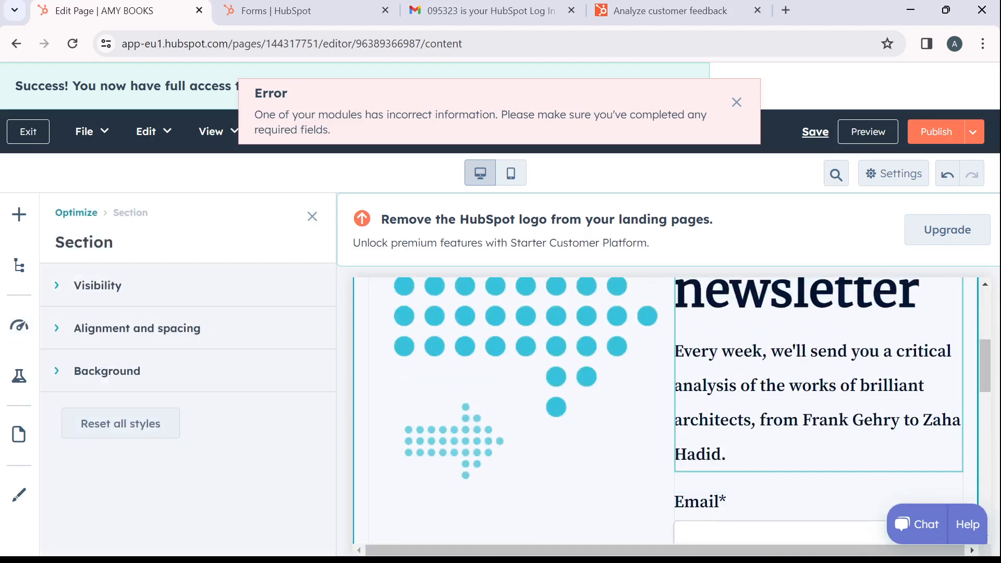
scroll(664, 411, up, 3)
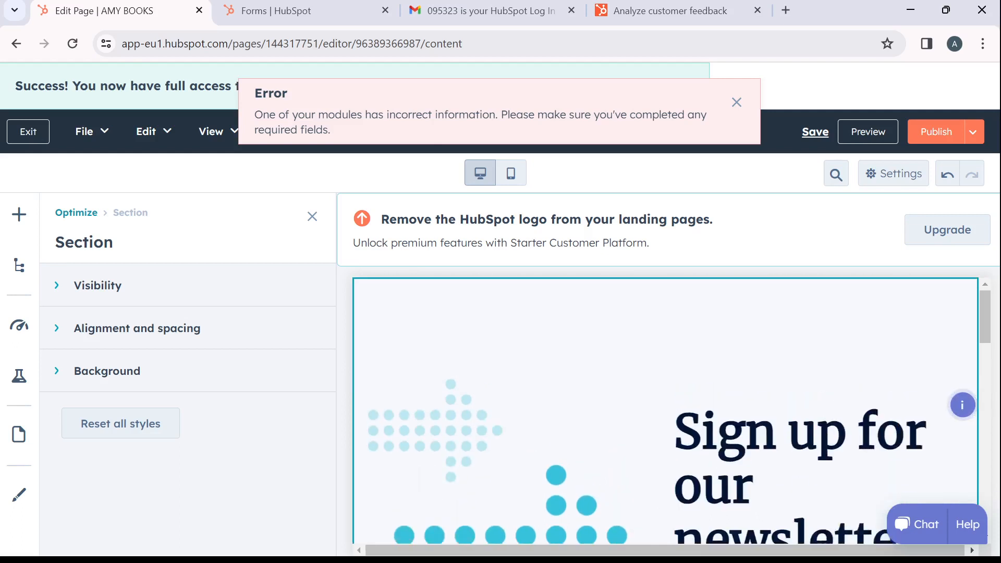
click(972, 132)
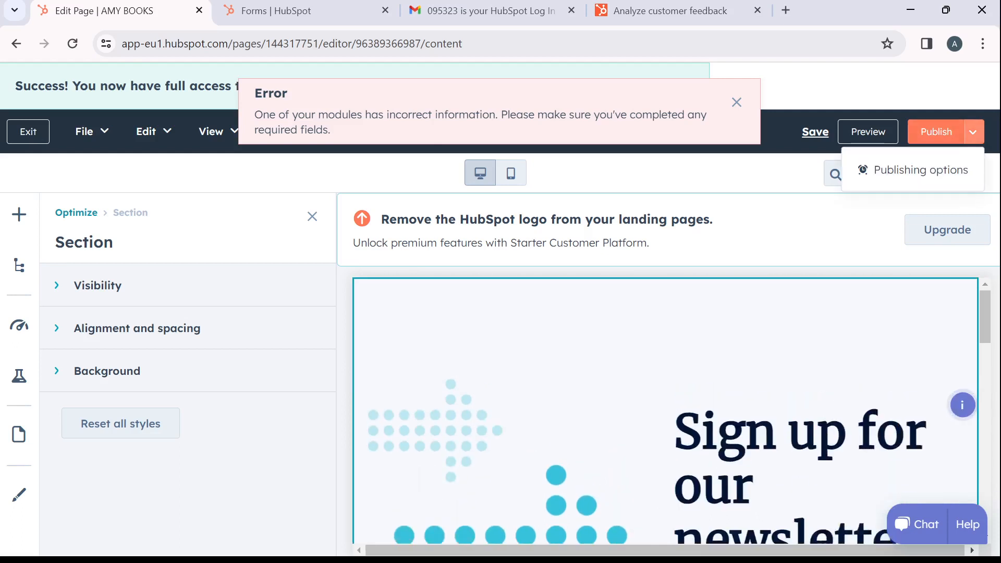
click(936, 132)
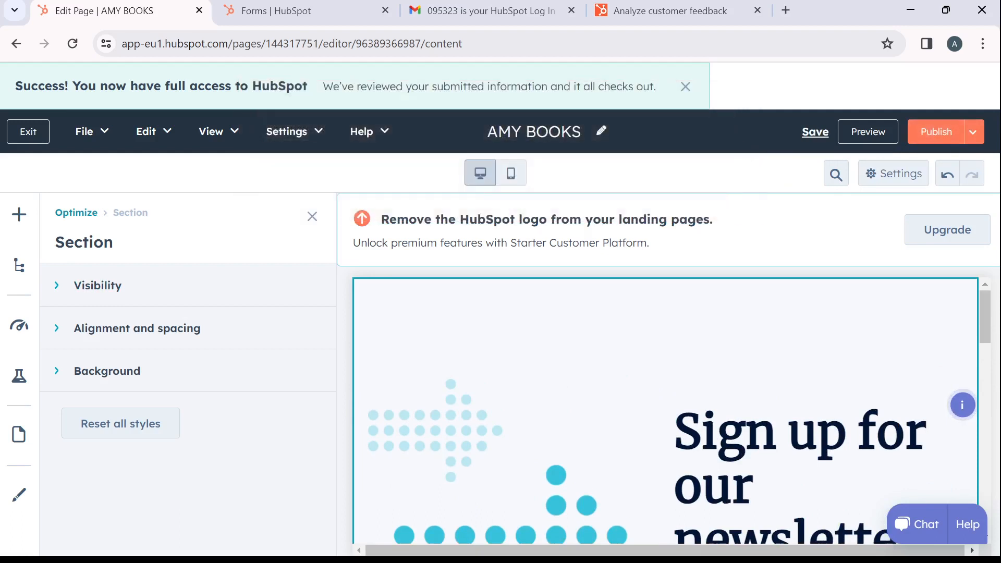
Look through the editor's page contents, recommendations, site navigator, design settings and modules available to add.
scroll(599, 417, up, 5)
click(19, 265)
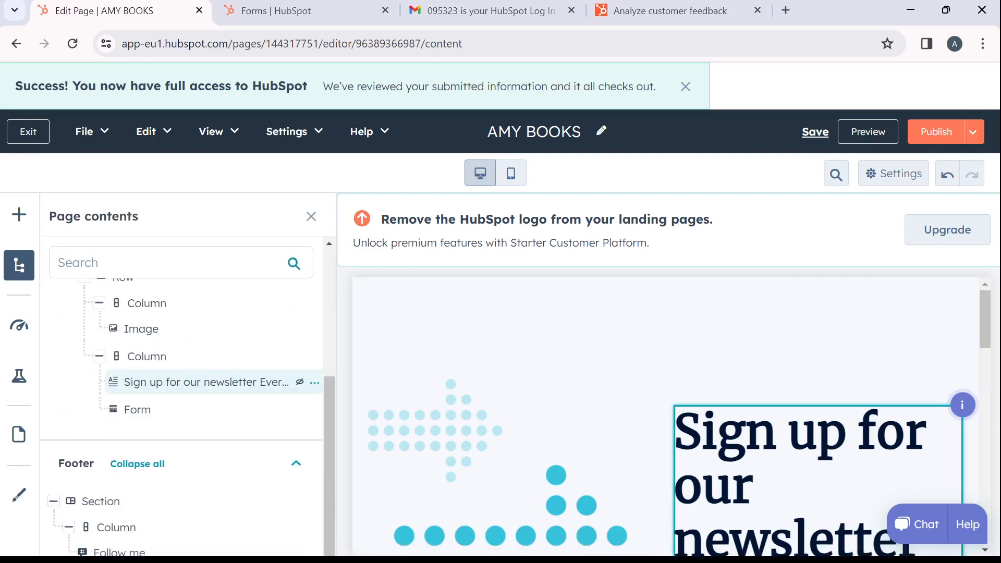
click(18, 324)
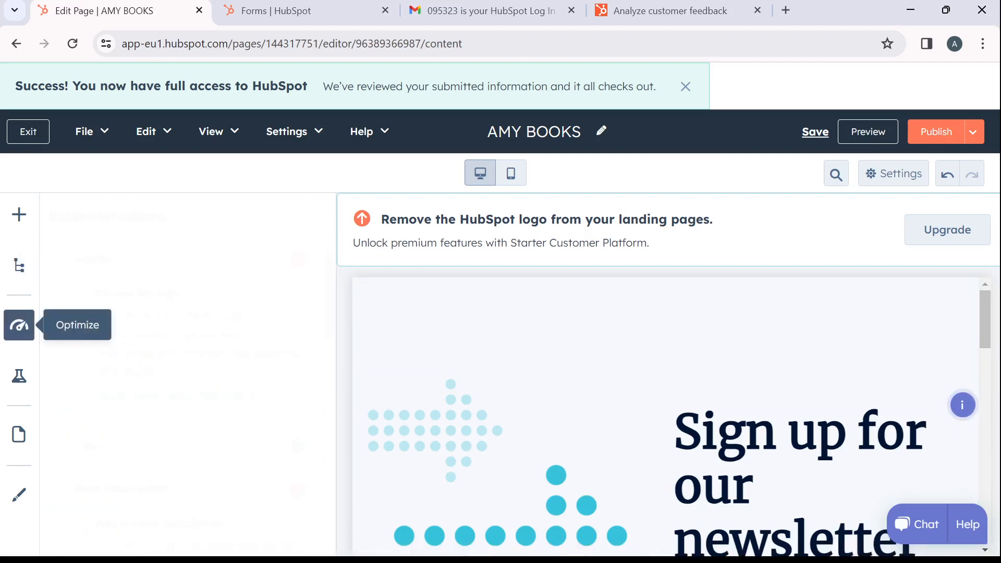
scroll(181, 396, down, 15)
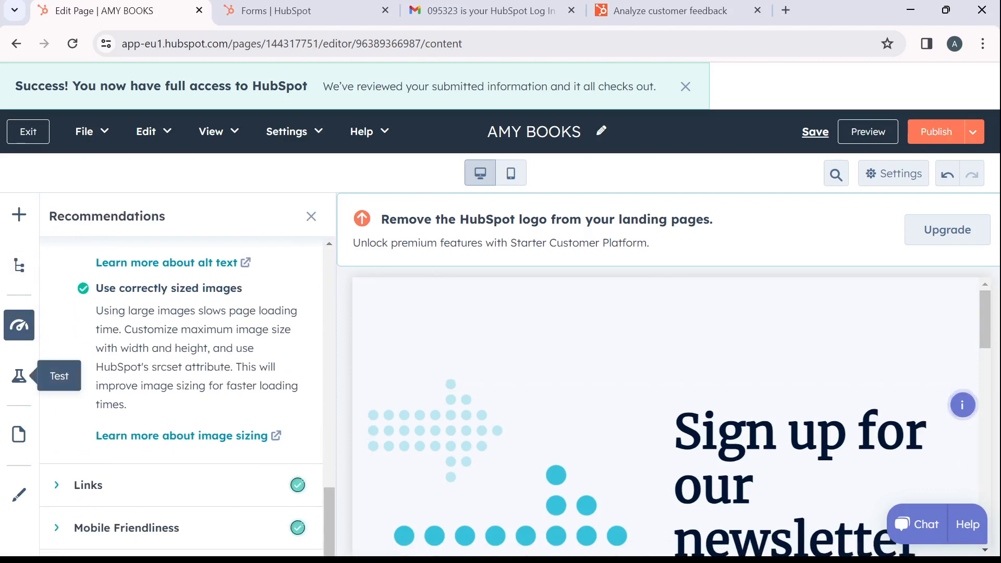
click(19, 376)
click(18, 434)
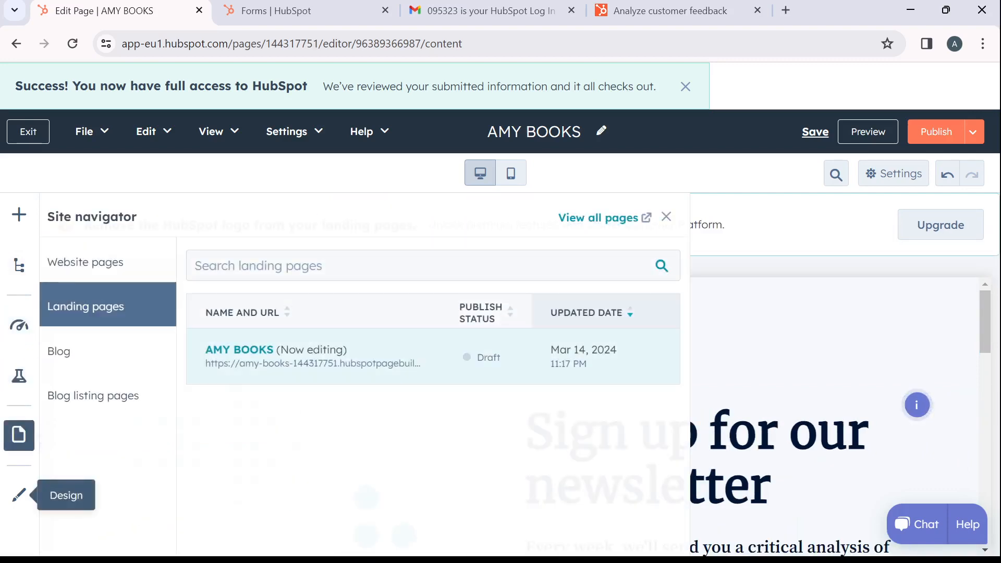
click(18, 494)
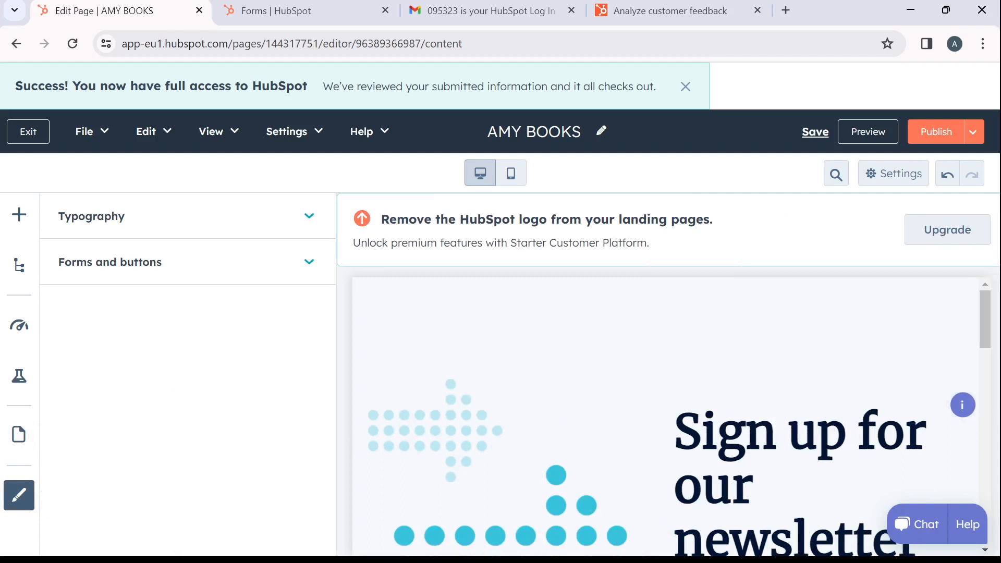
click(19, 434)
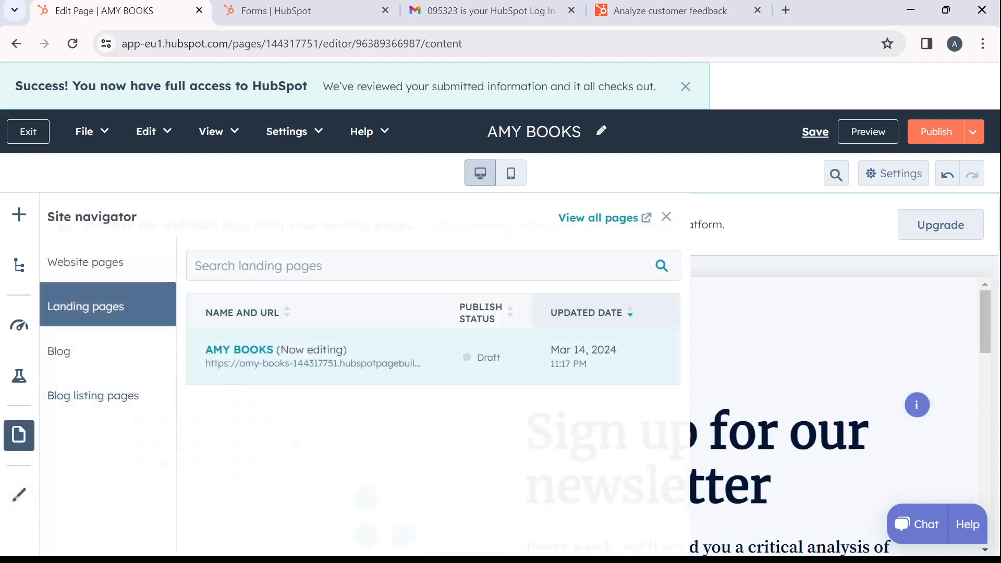
click(18, 214)
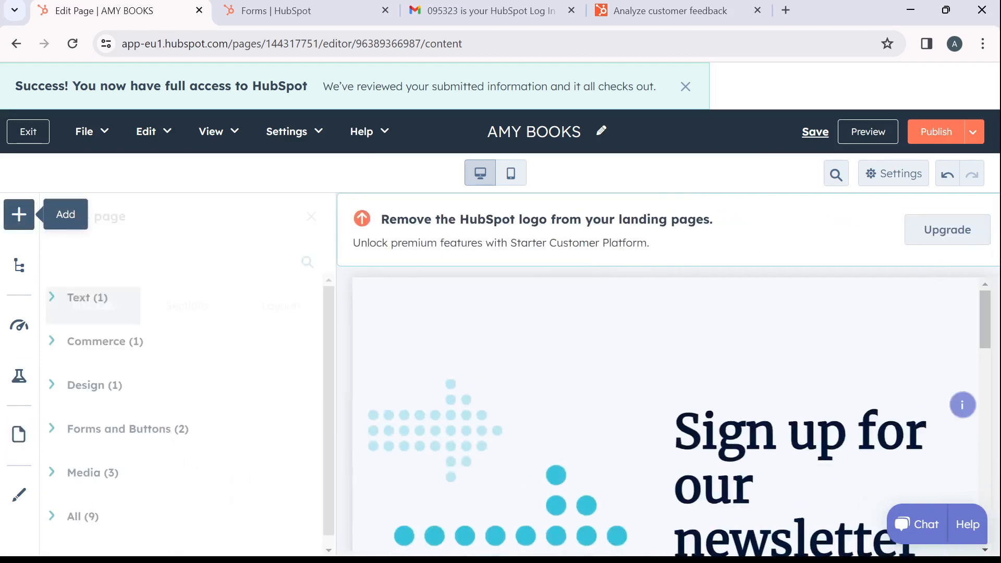
Inspect the page's footer and form, preview the page in the mobile layout and return to the desktop layout.
scroll(665, 412, down, 10)
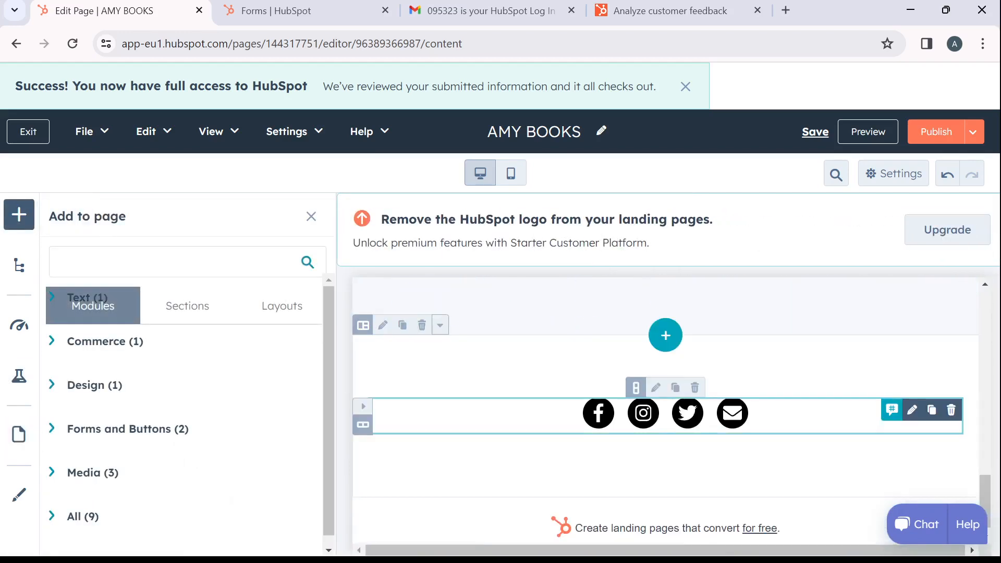
scroll(556, 294, up, 5)
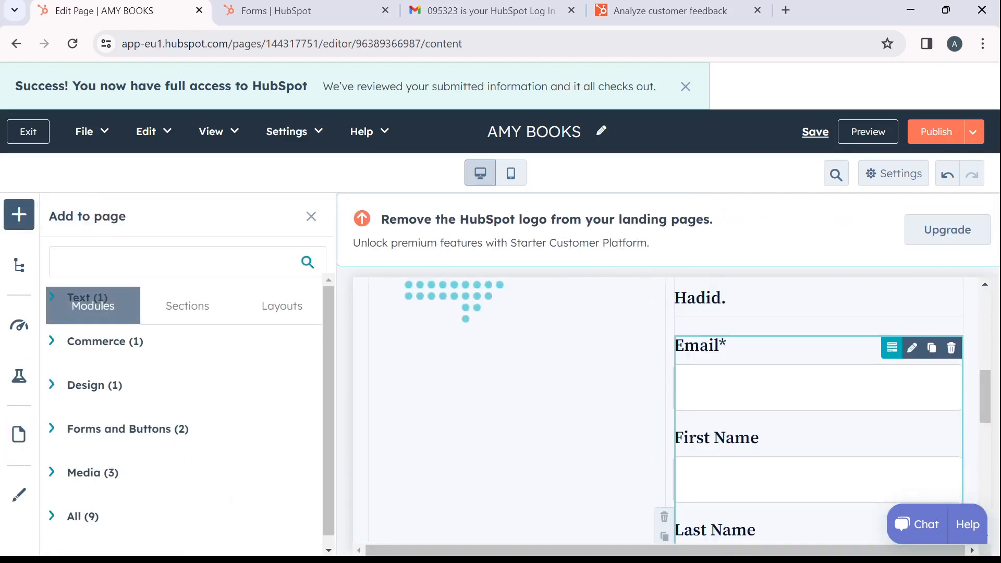
scroll(555, 294, up, 1)
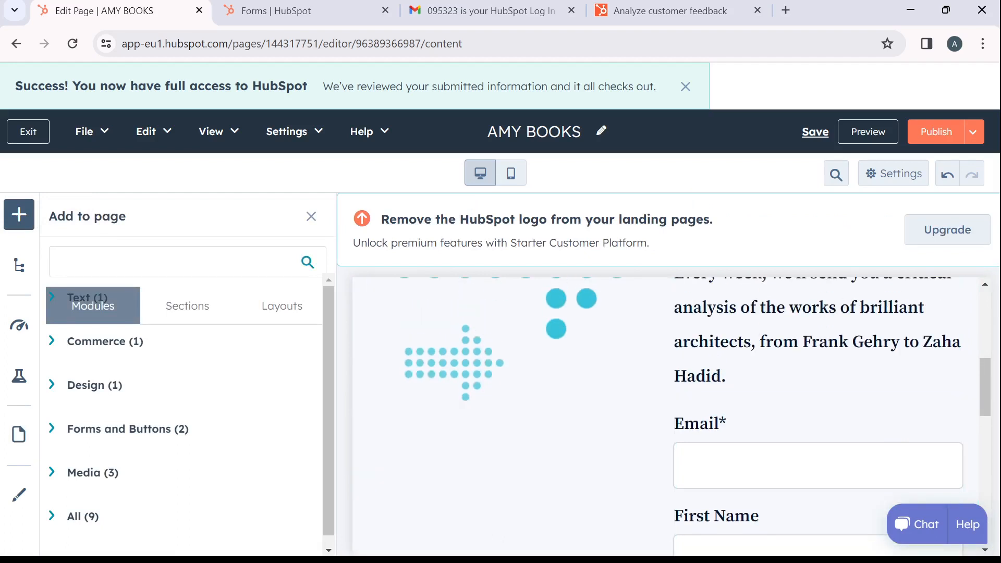
click(511, 174)
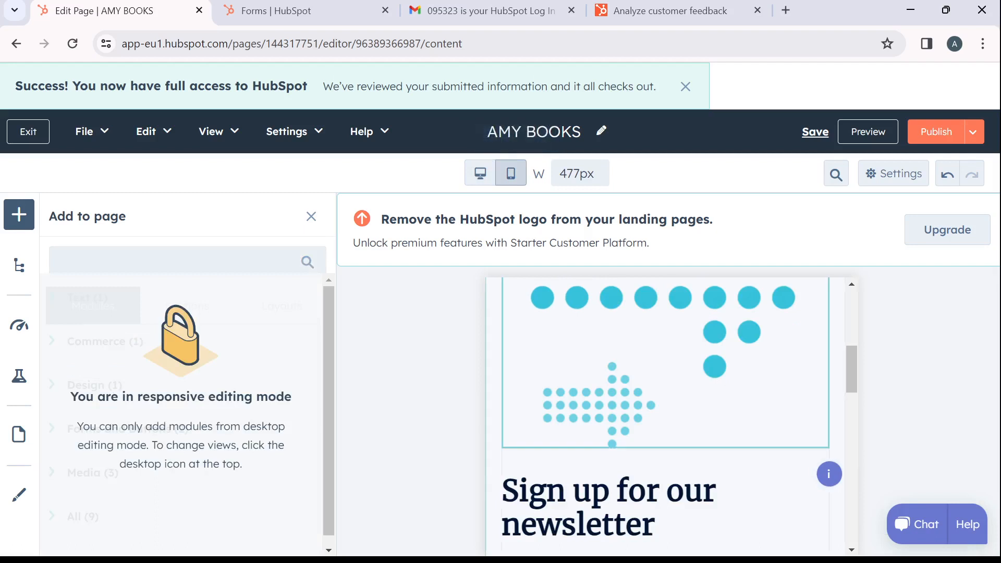
click(480, 174)
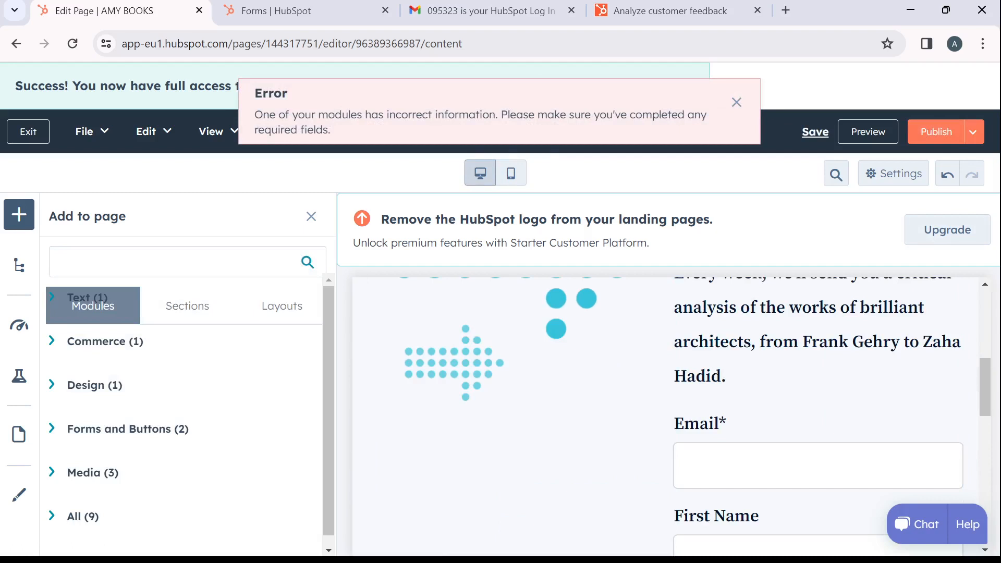
Dismiss the content assistant introduction and change the end of the newsletter paragraph to "Zaha Hadid now.".
click(727, 377)
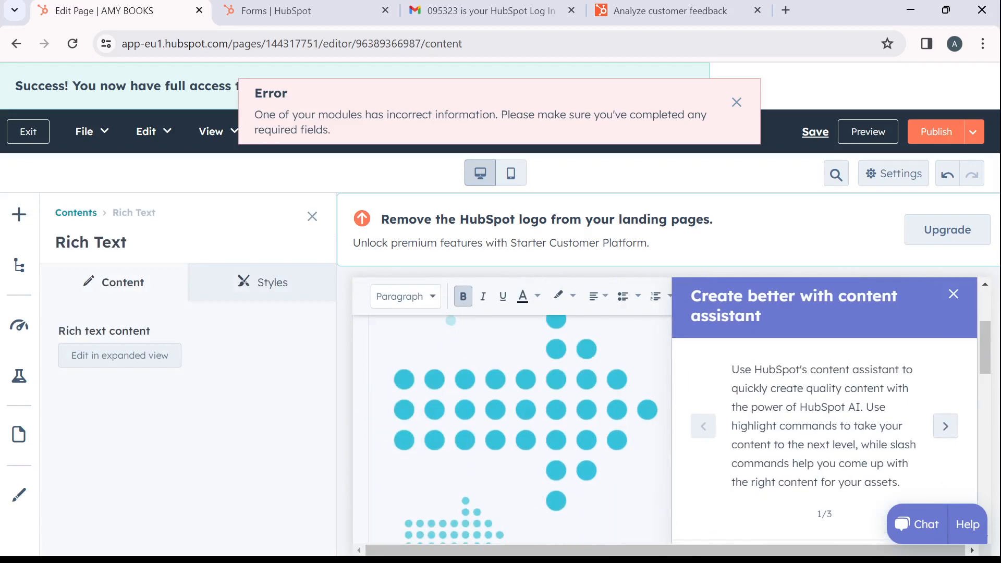
click(953, 294)
scroll(818, 417, down, 3)
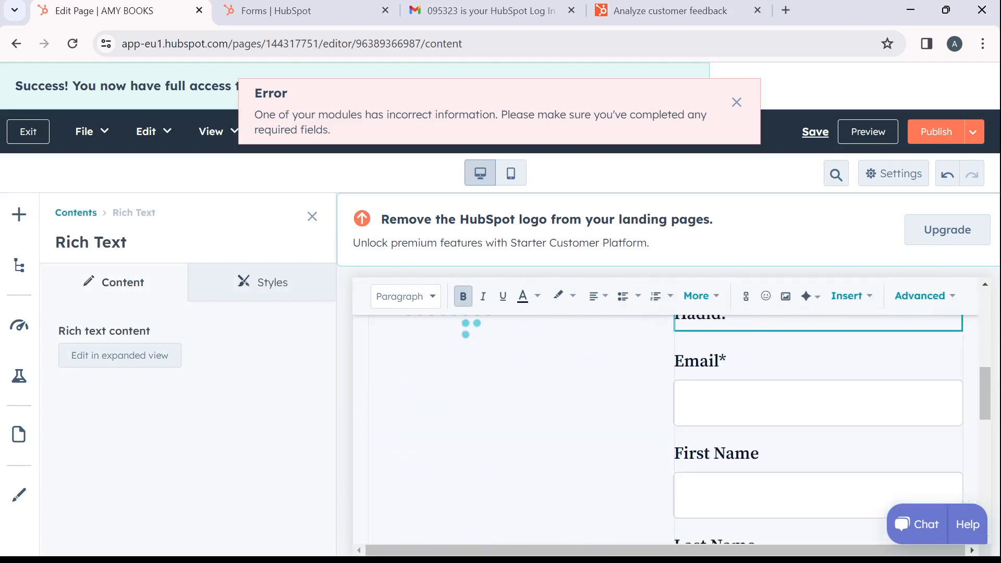
scroll(662, 417, up, 3)
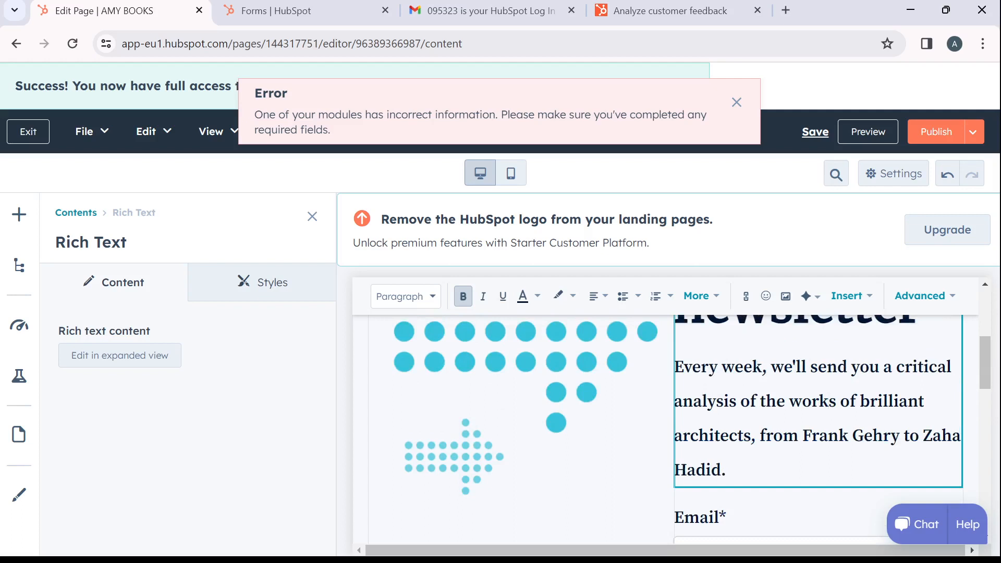
key(BackSpace)
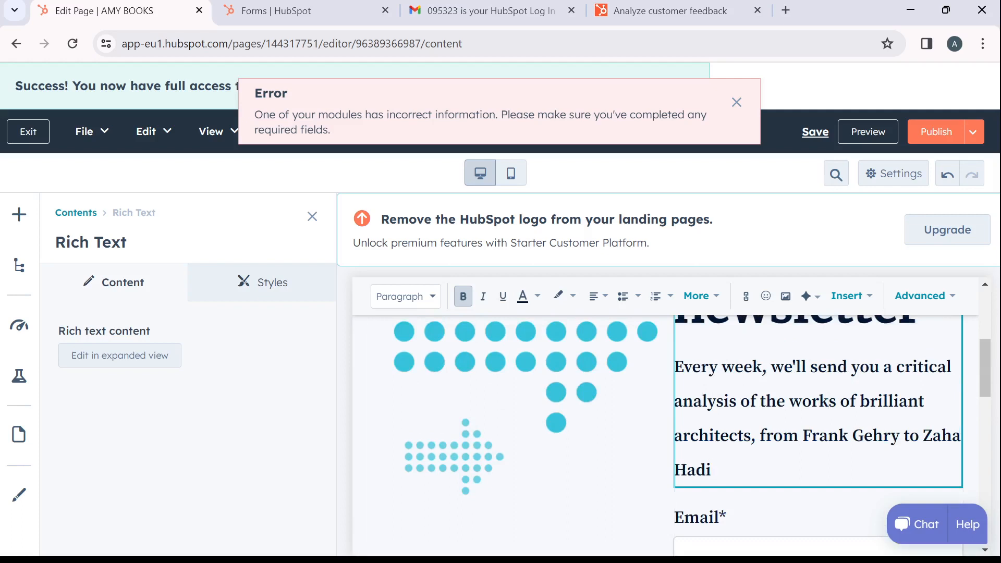
text(D NOE)
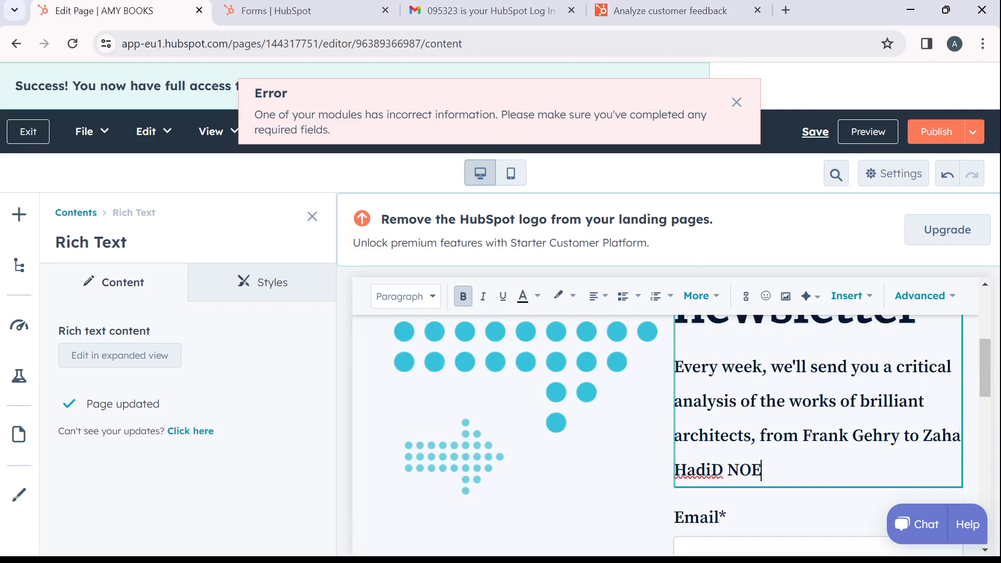
key(BackSpace)
key(BackSpace)
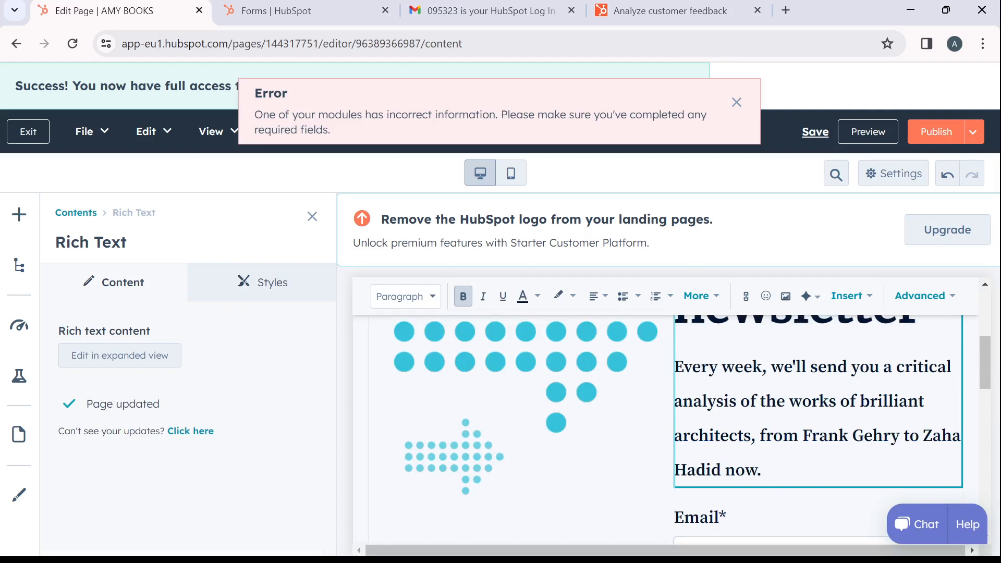
Delete the contact form module beneath the newsletter paragraph.
click(625, 495)
scroll(667, 469, down, 3)
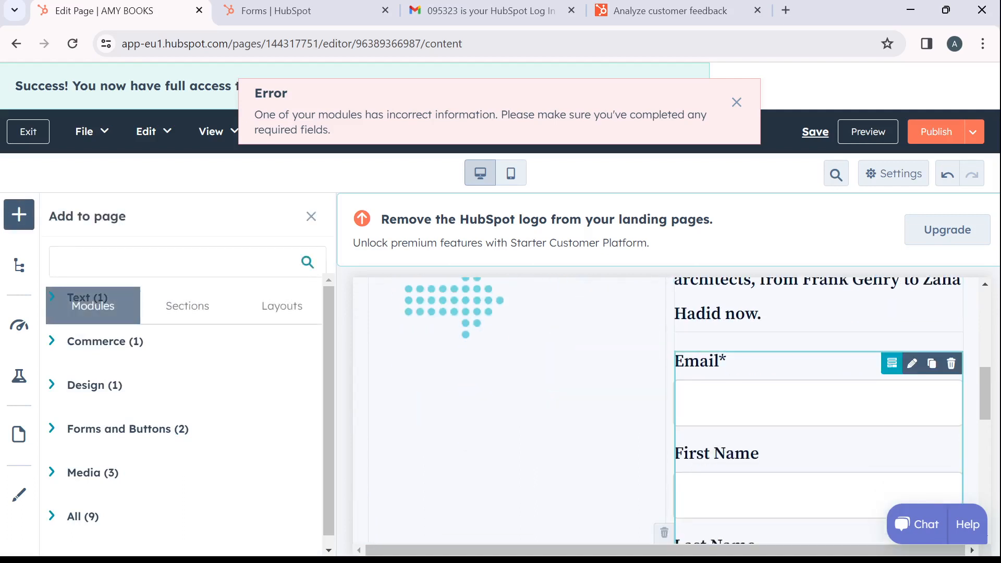
click(686, 405)
click(951, 340)
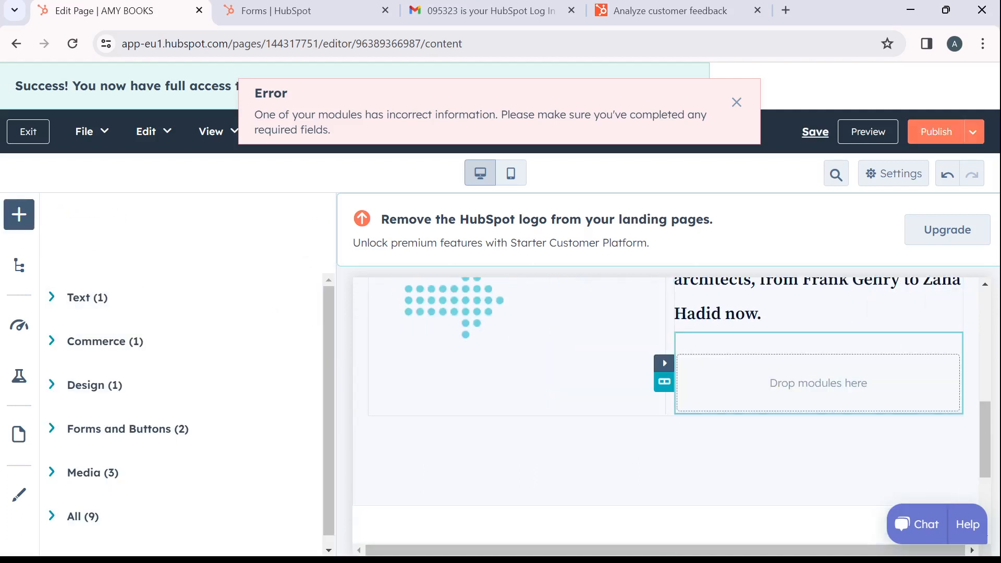
Open the arrows illustration for editing, check the content around it and try to publish the page.
scroll(662, 412, up, 5)
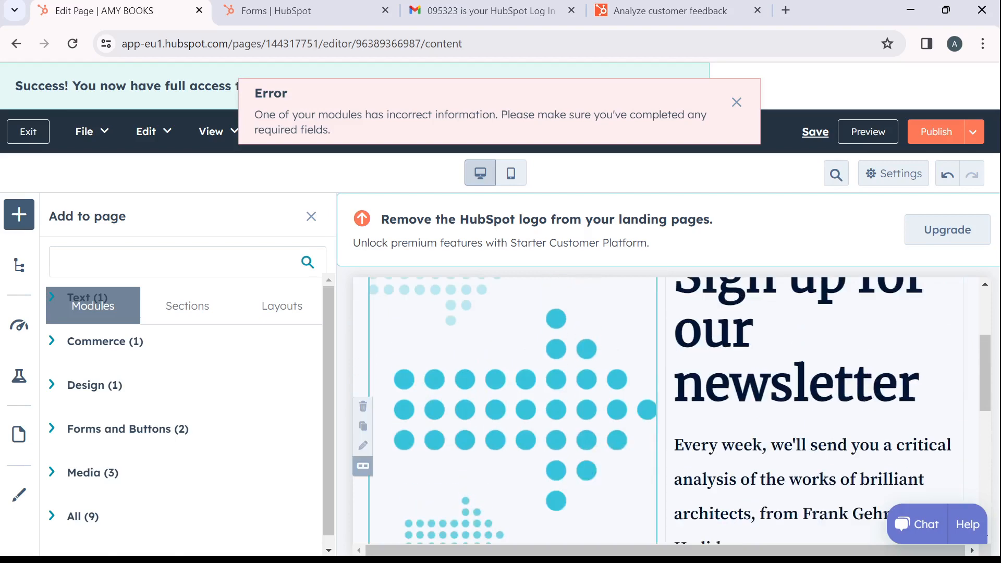
click(584, 386)
scroll(661, 411, down, 4)
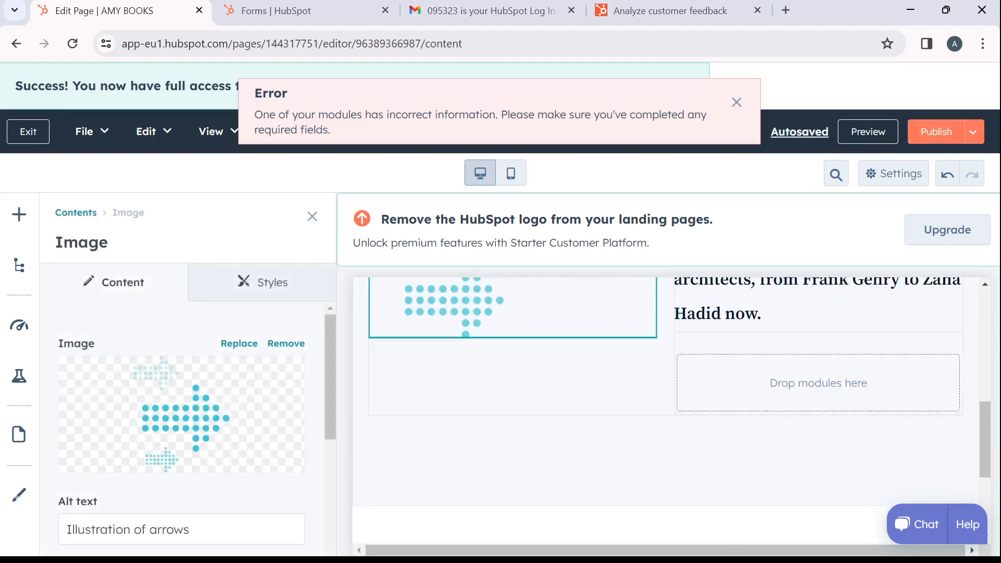
scroll(662, 411, up, 5)
scroll(661, 412, down, 5)
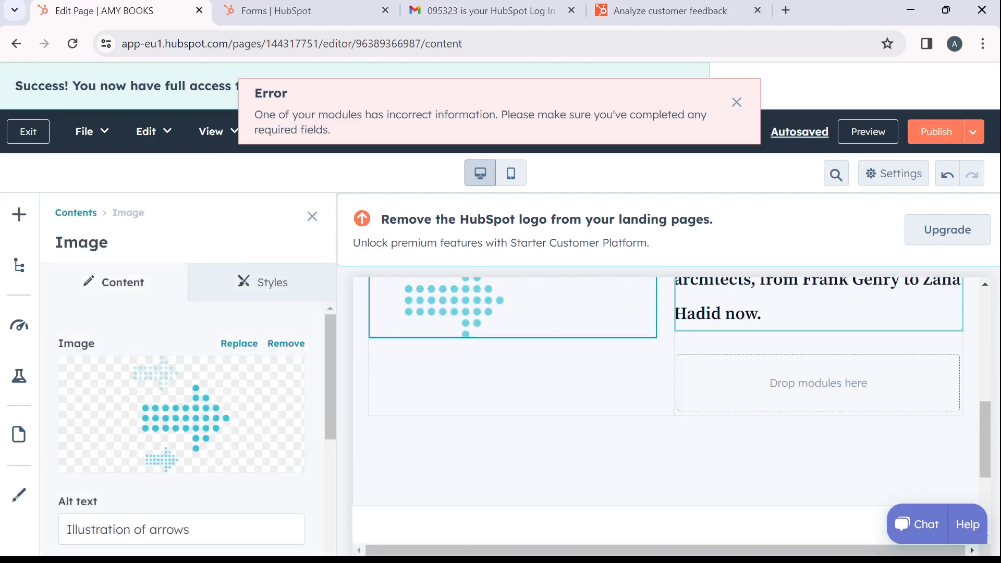
scroll(662, 412, up, 5)
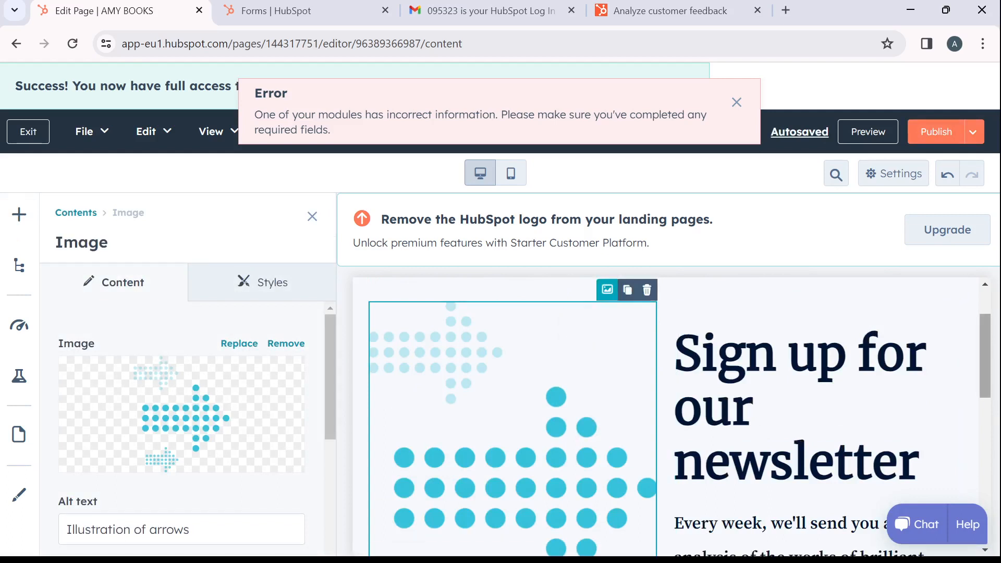
click(936, 132)
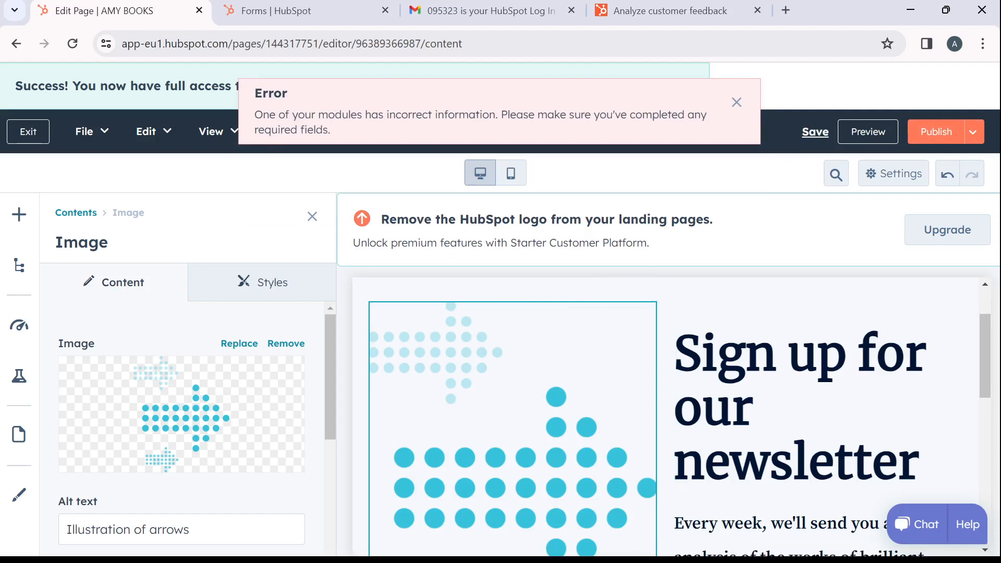
Examine the page from the newsletter heading through the empty form area down to the social icons and footer.
scroll(665, 412, down, 6)
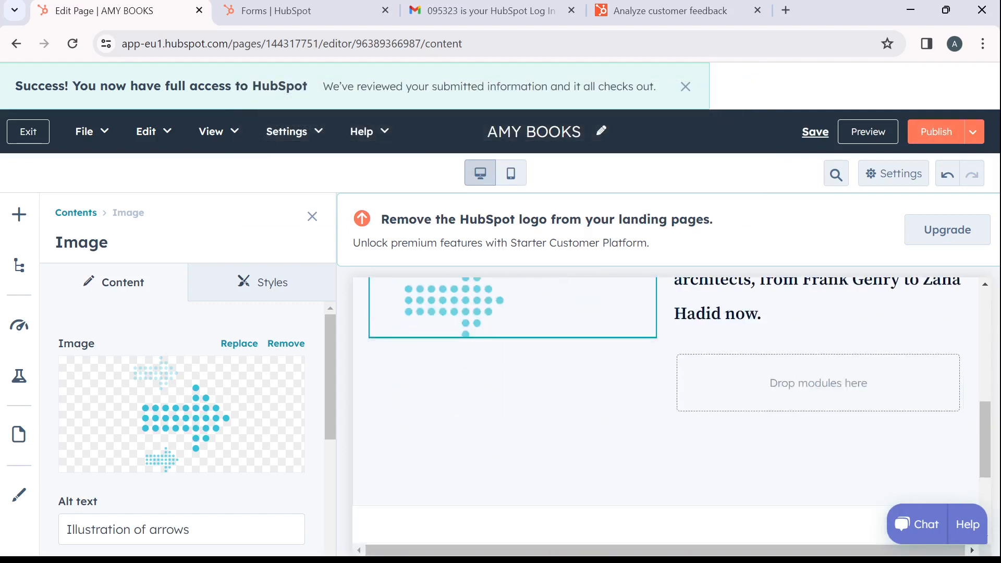
scroll(666, 412, up, 1)
scroll(666, 412, down, 5)
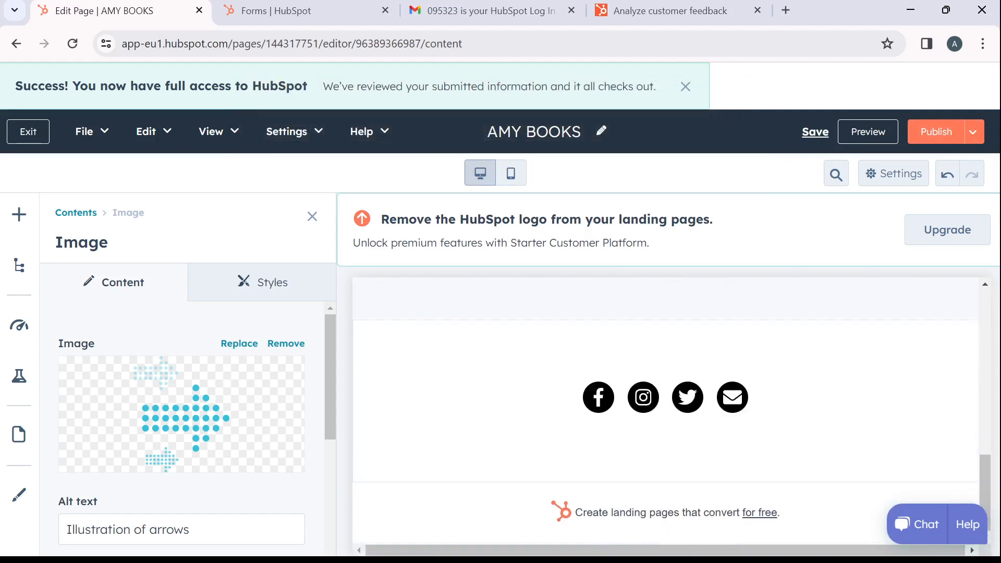
scroll(665, 411, up, 8)
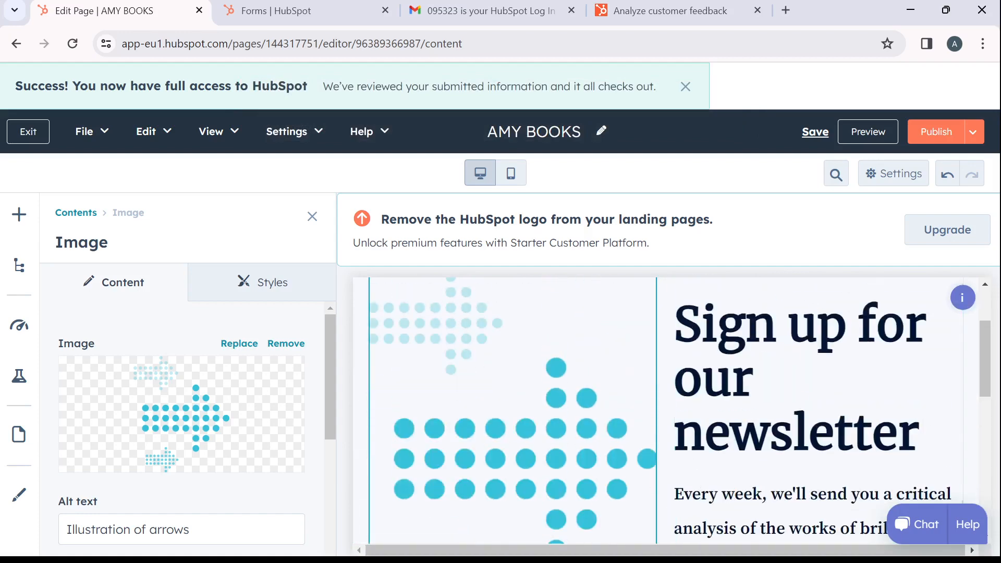
click(755, 381)
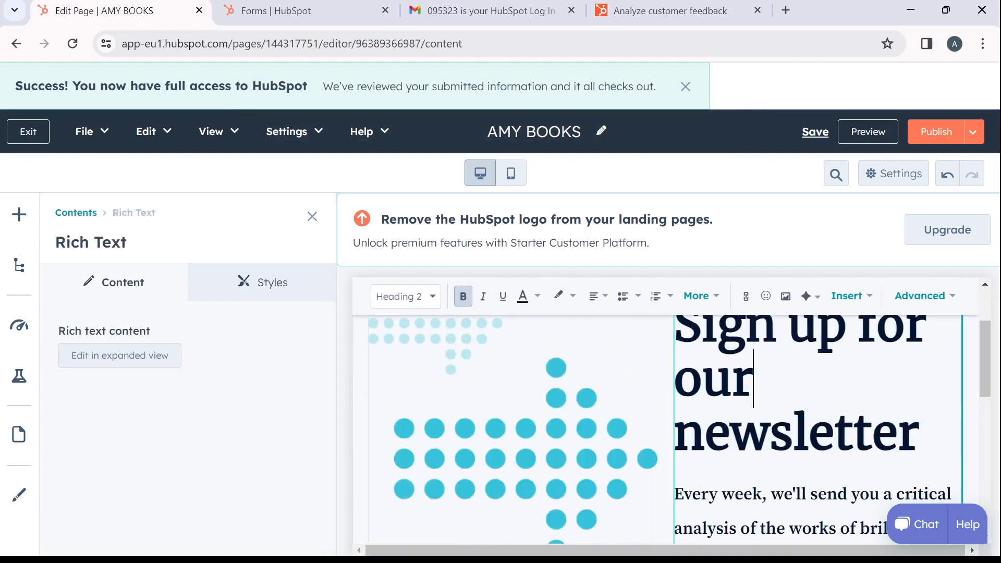
scroll(755, 381, down, 1)
scroll(665, 428, up, 1)
scroll(665, 428, down, 6)
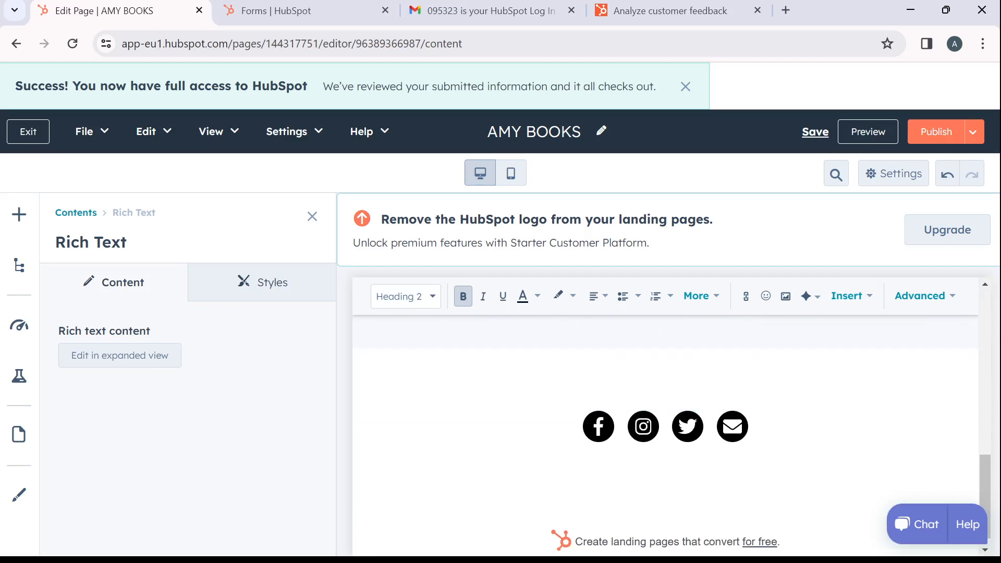
Preview the whole page from heading to footer and exit the editor to the landing pages list.
click(868, 132)
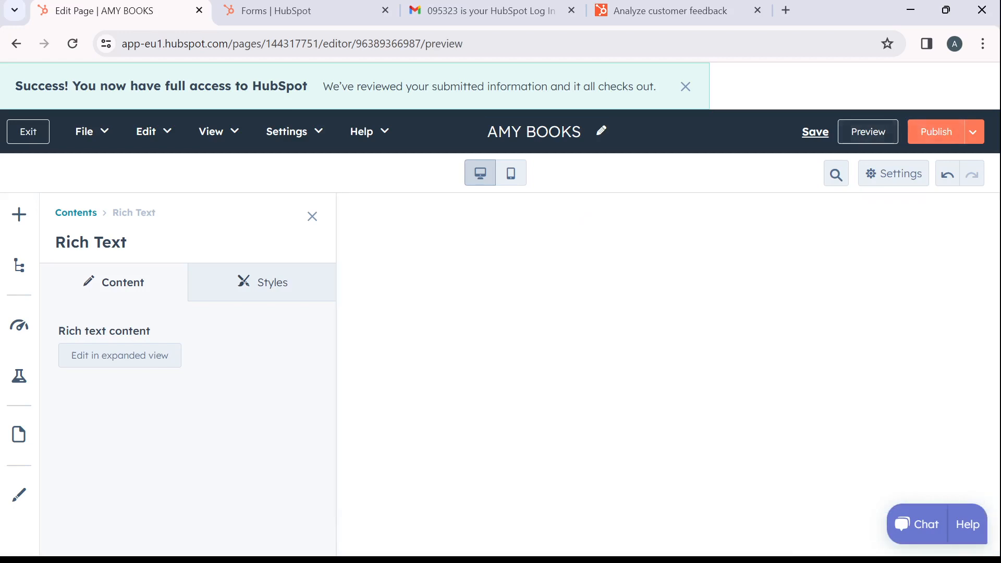
scroll(504, 404, down, 10)
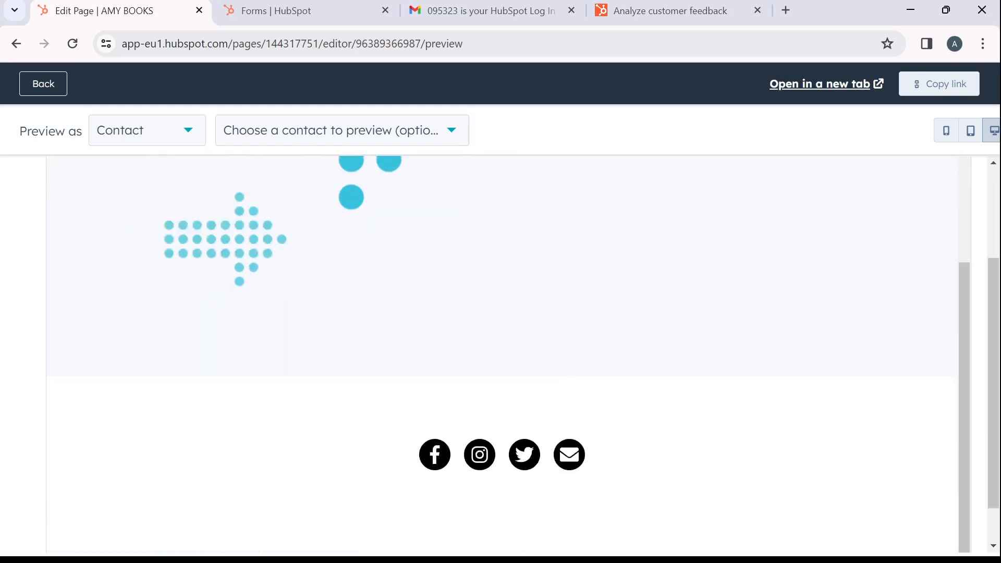
scroll(504, 403, up, 10)
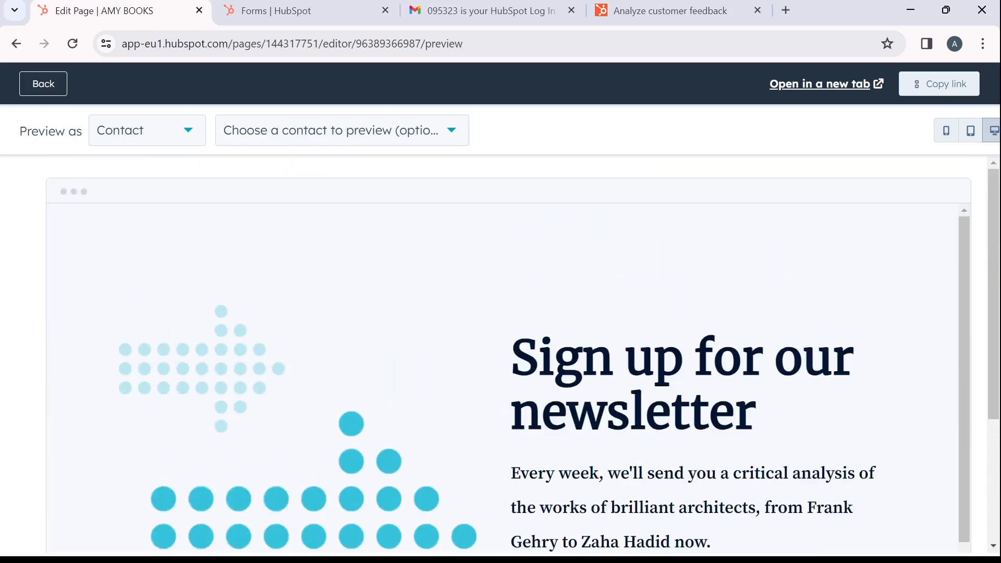
click(43, 84)
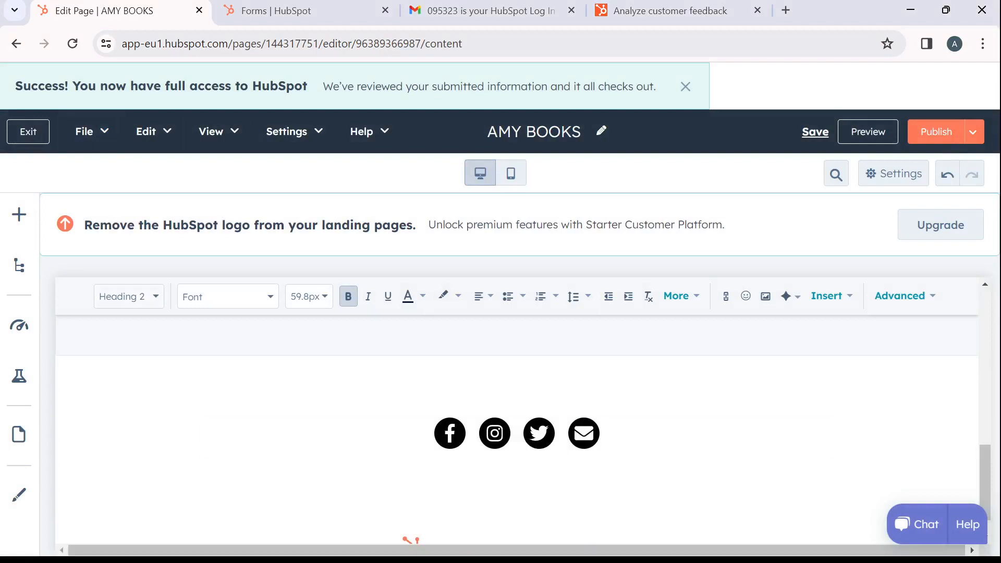
click(28, 132)
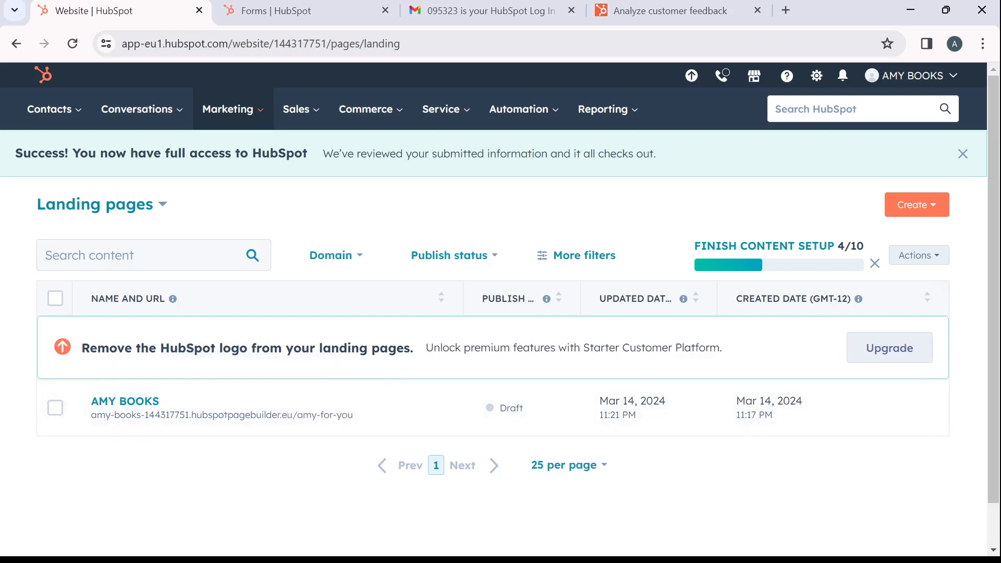
Look at the landing page list's domain filter, the option to remove the setup progress bar, and the available list actions.
click(335, 255)
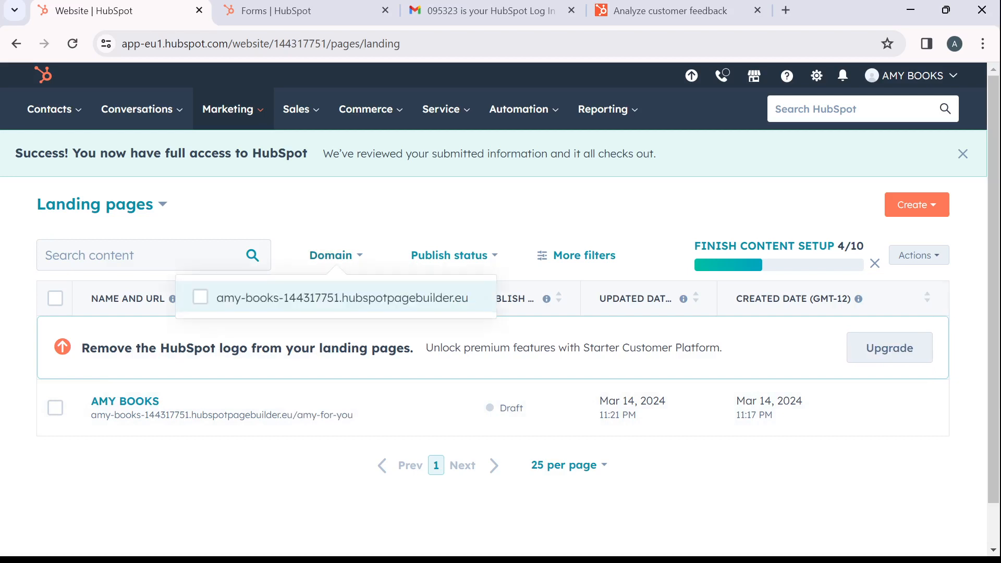
click(335, 255)
click(874, 264)
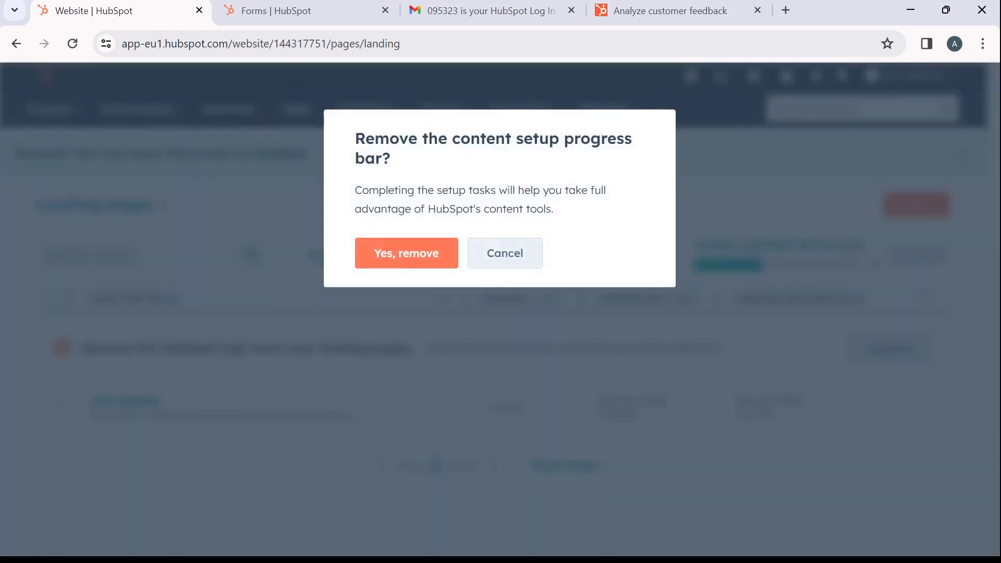
click(504, 253)
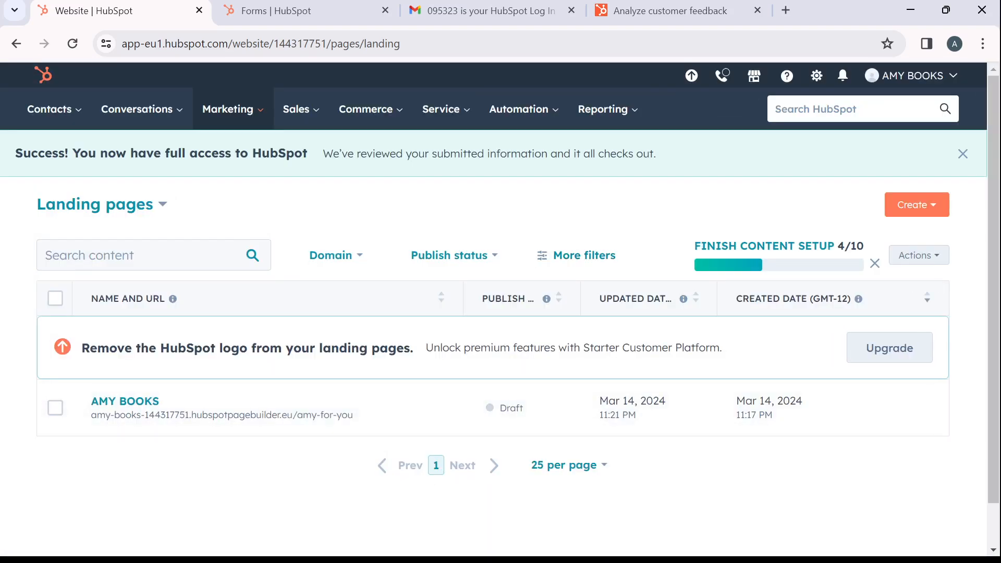
click(918, 255)
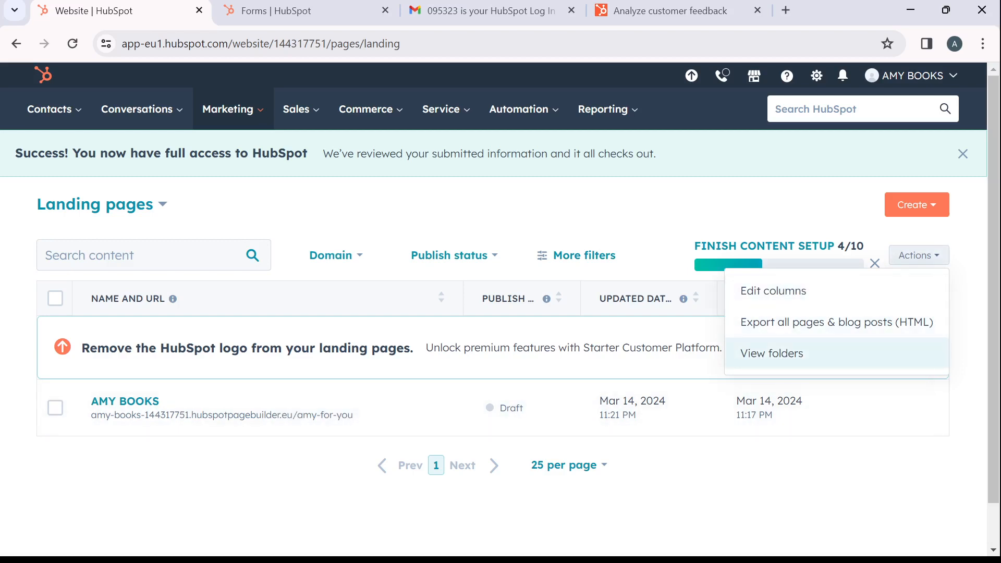
click(845, 480)
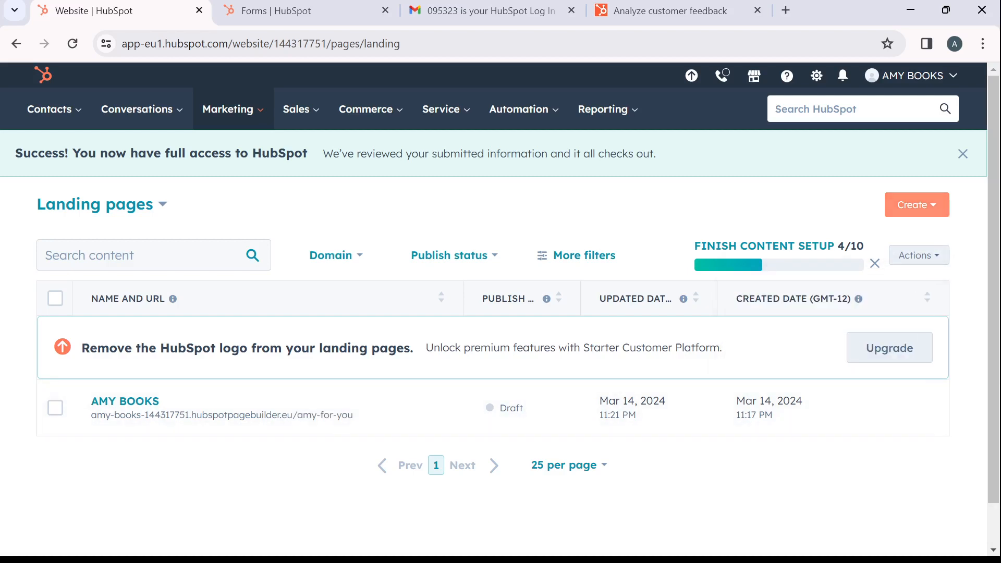